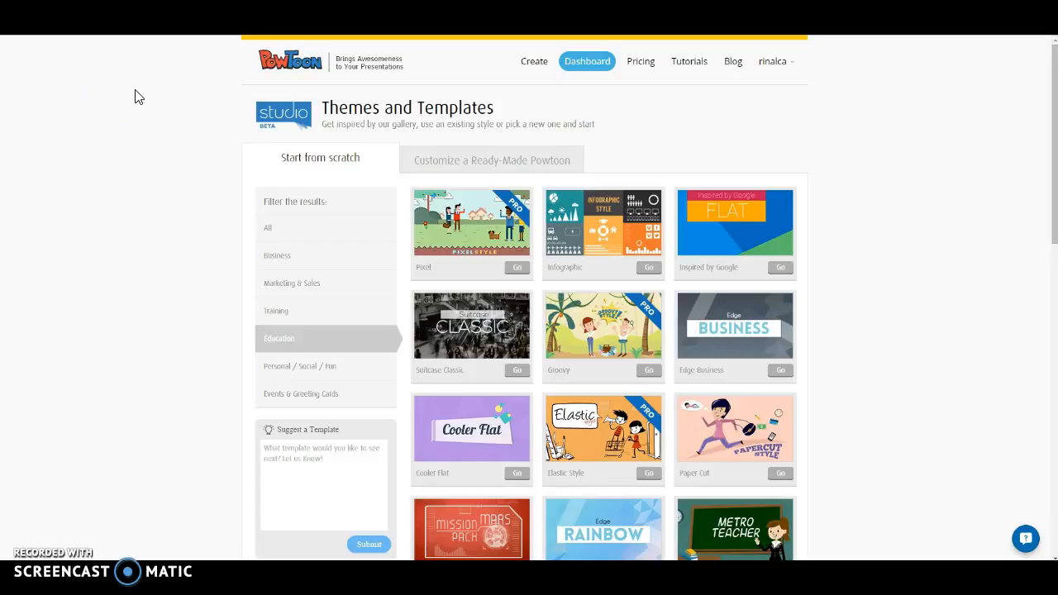
# Step: Browse the Education themes and start a presentation from scratch in the Metro Teacher theme
pyautogui.moveTo(241, 106); pyautogui.dragTo(252, 112)
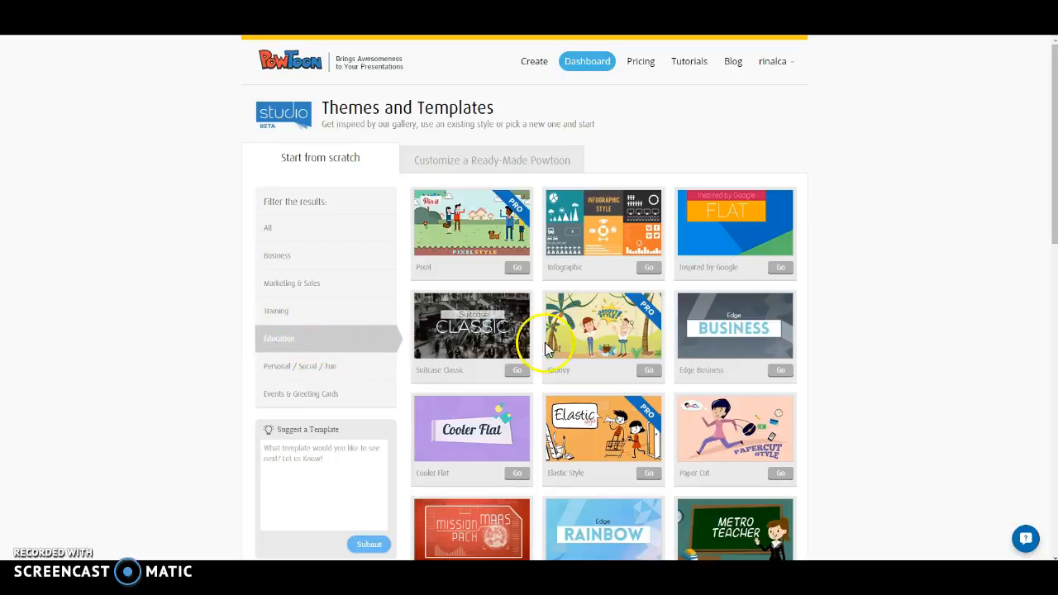
pyautogui.scroll(-2, 574, 302)
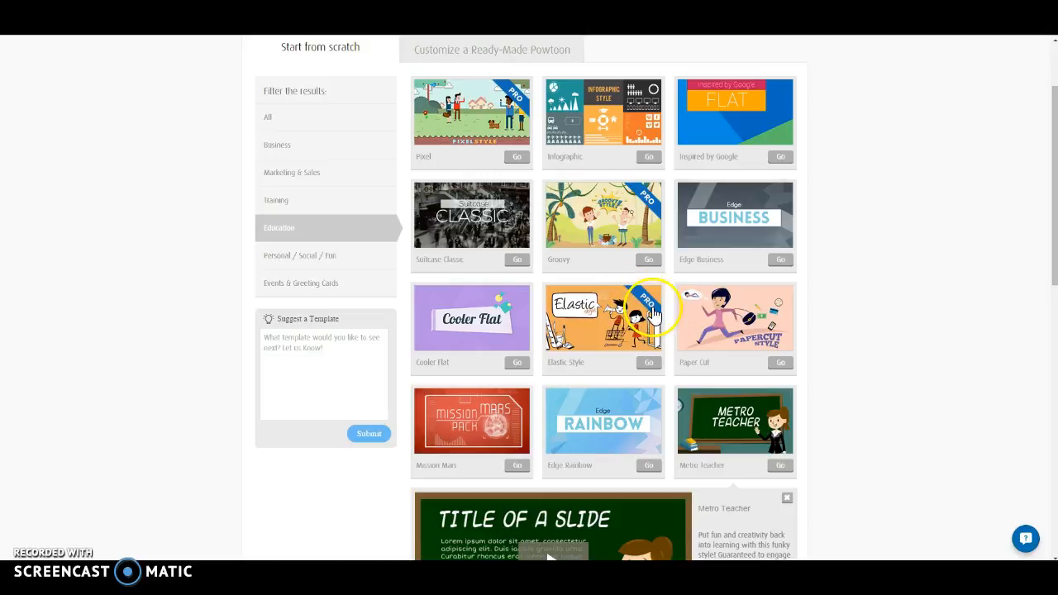
pyautogui.scroll(-5, 653, 312)
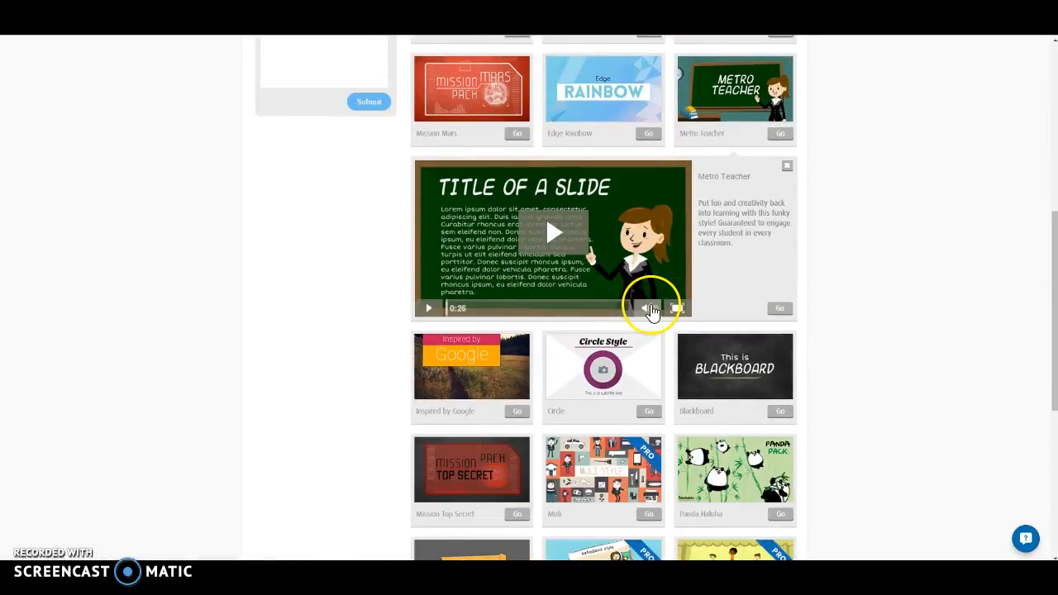
pyautogui.scroll(-1, 652, 311)
pyautogui.scroll(1, 653, 311)
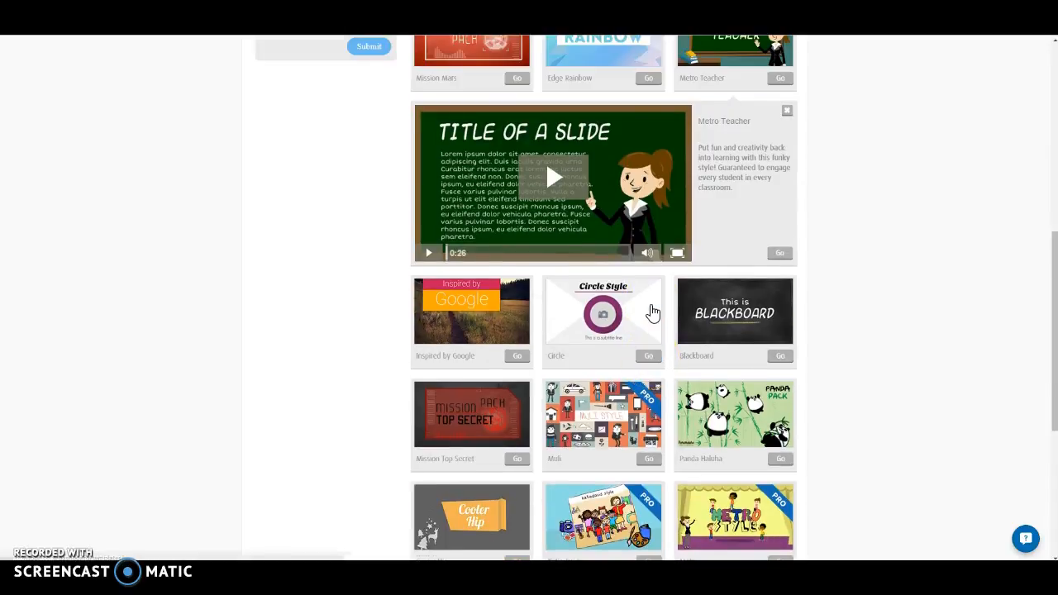
pyautogui.scroll(-3, 652, 309)
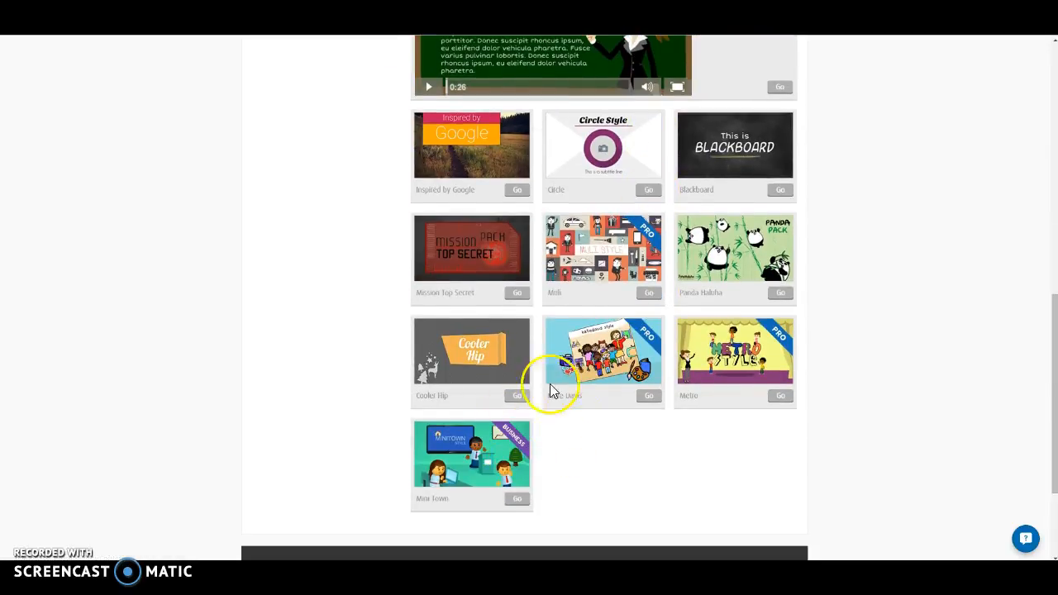
pyautogui.scroll(5, 590, 380)
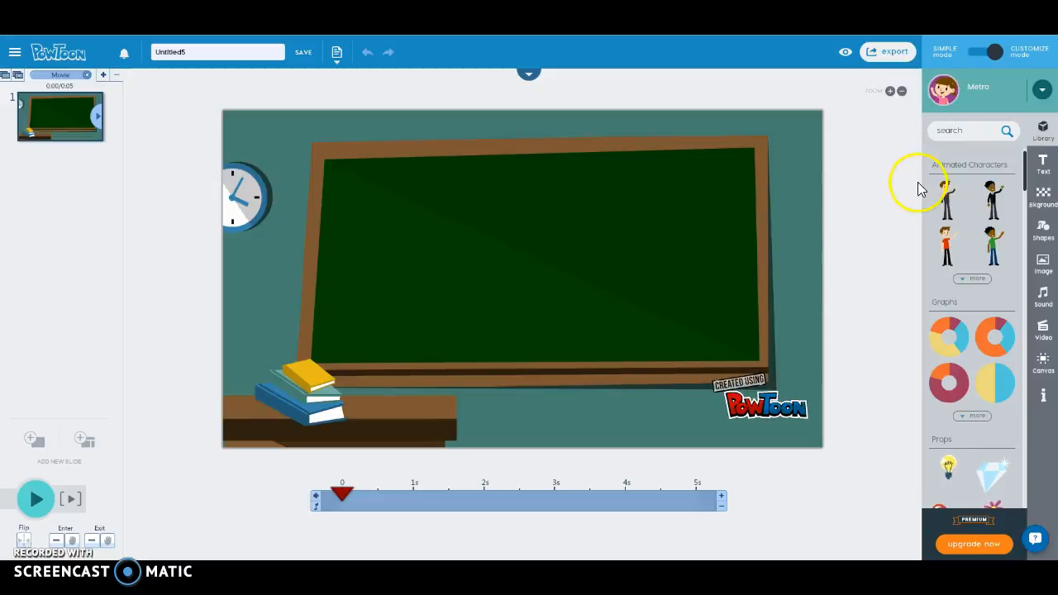
# Step: Browse the available styles and switch the object library to the Papercut style
pyautogui.click(985, 88)
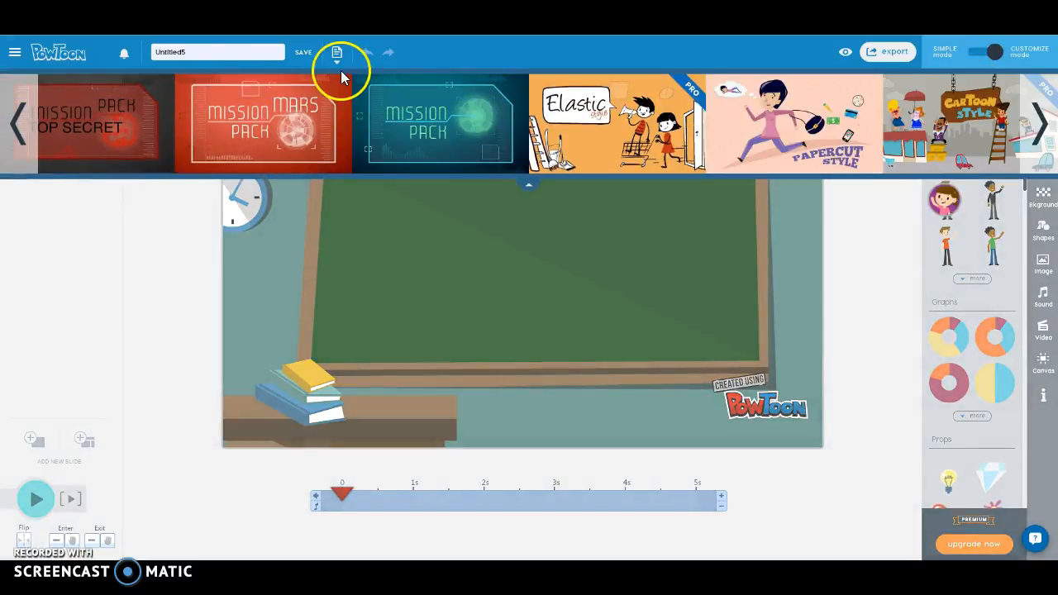
pyautogui.click(16, 122)
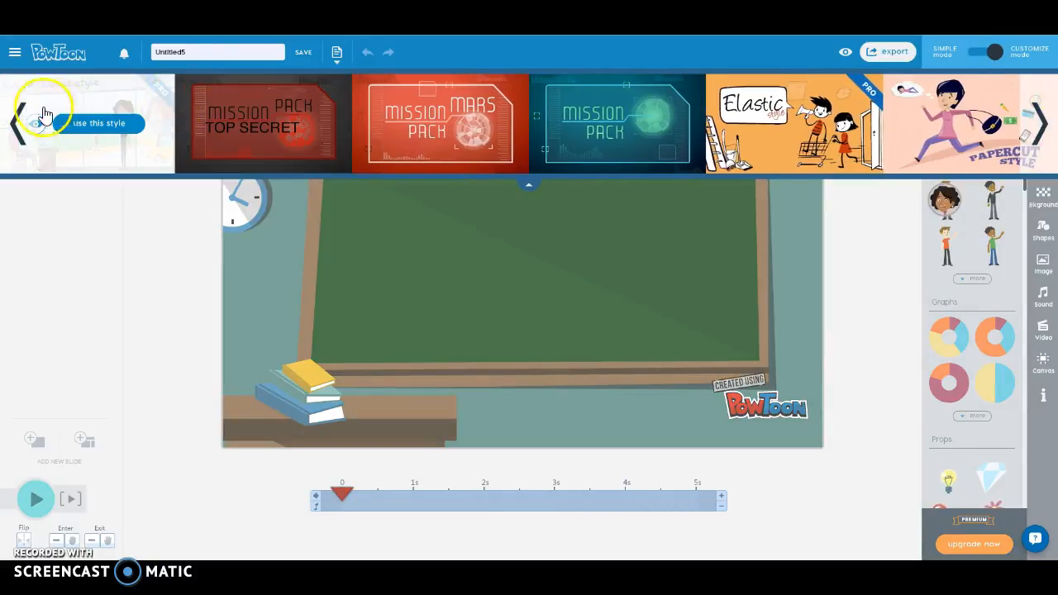
pyautogui.click(18, 114)
pyautogui.click(18, 115)
pyautogui.click(18, 120)
pyautogui.click(18, 117)
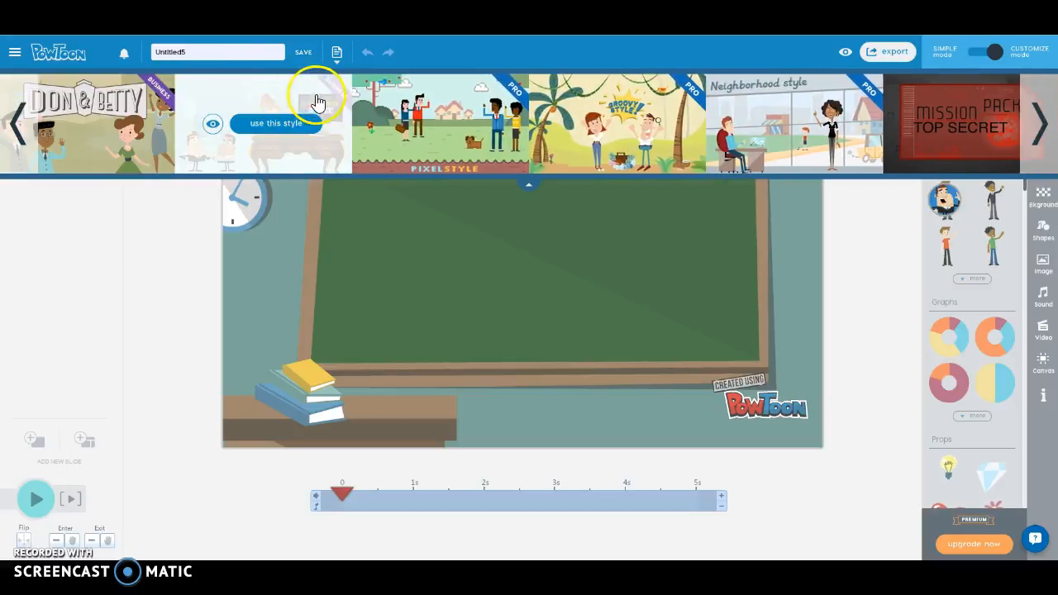
pyautogui.click(1040, 124)
pyautogui.click(1044, 126)
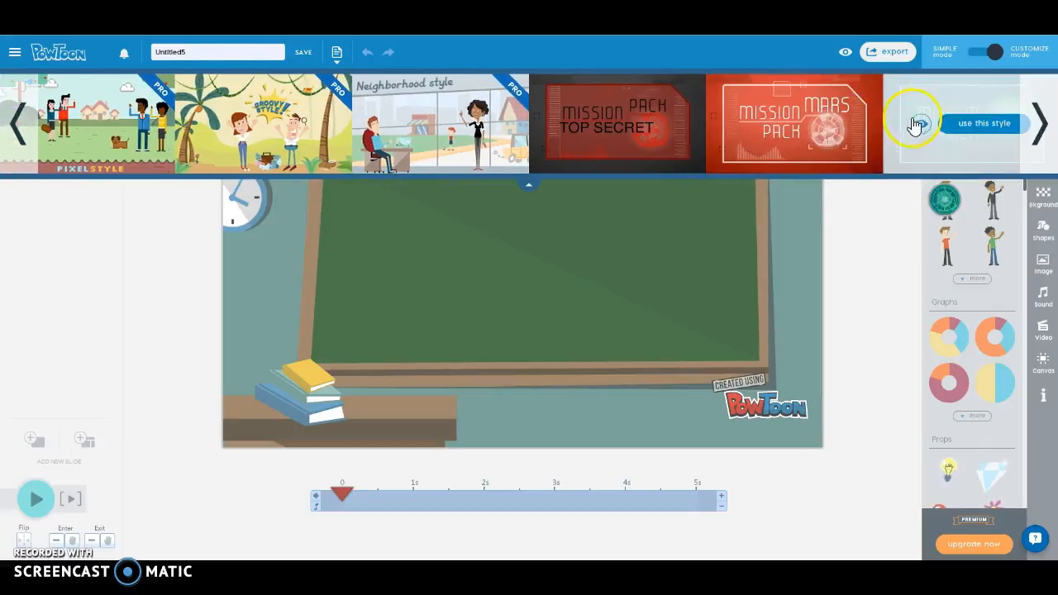
pyautogui.click(1041, 123)
pyautogui.click(1041, 122)
pyautogui.click(1041, 123)
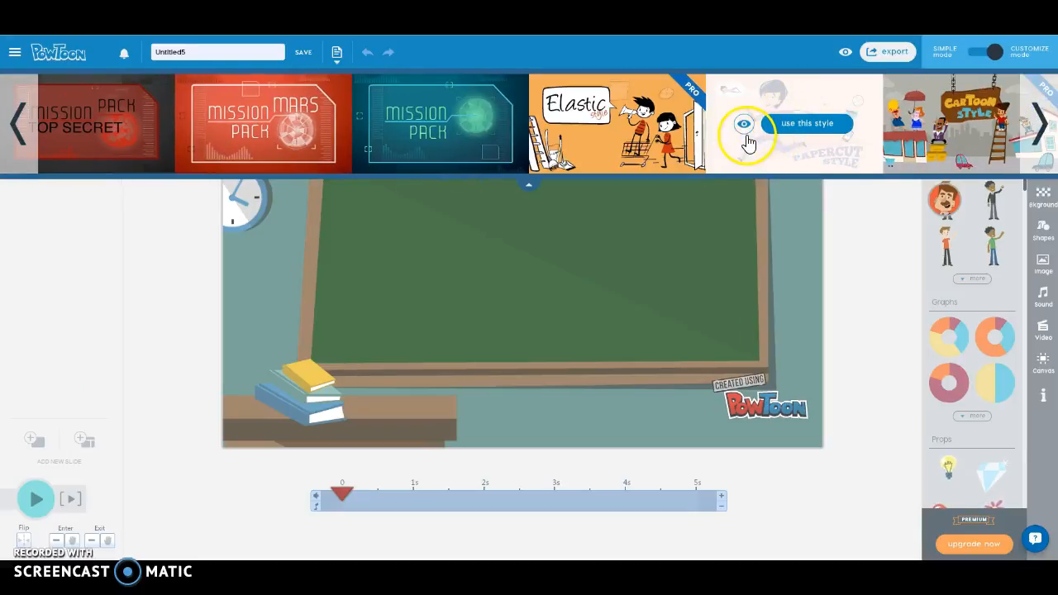
pyautogui.click(796, 126)
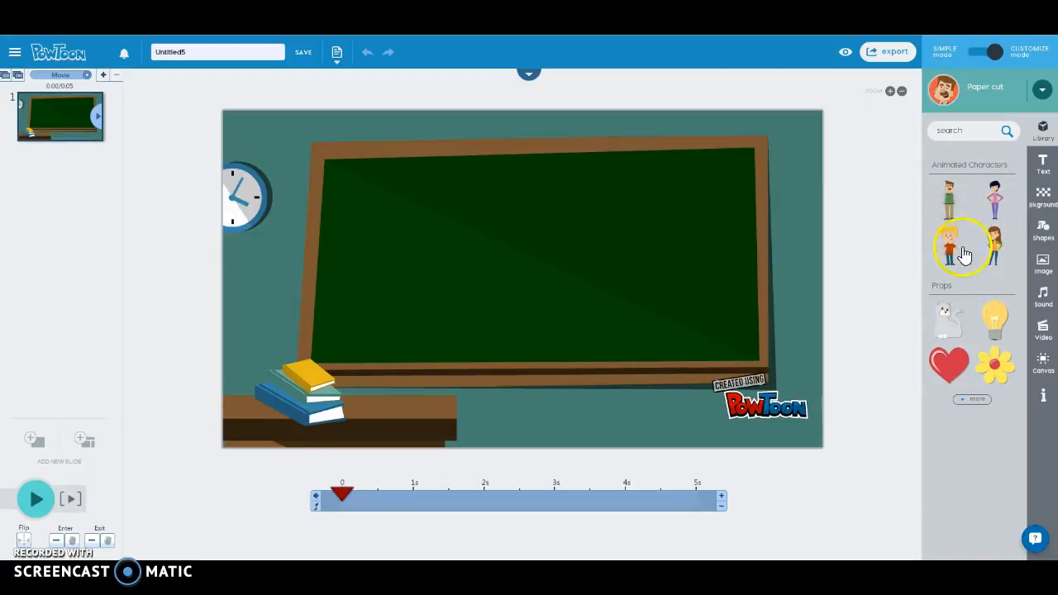
# Step: Add the man in the green vest in his Happy pose, move him in front of the books and flip him horizontally
pyautogui.moveTo(957, 211)
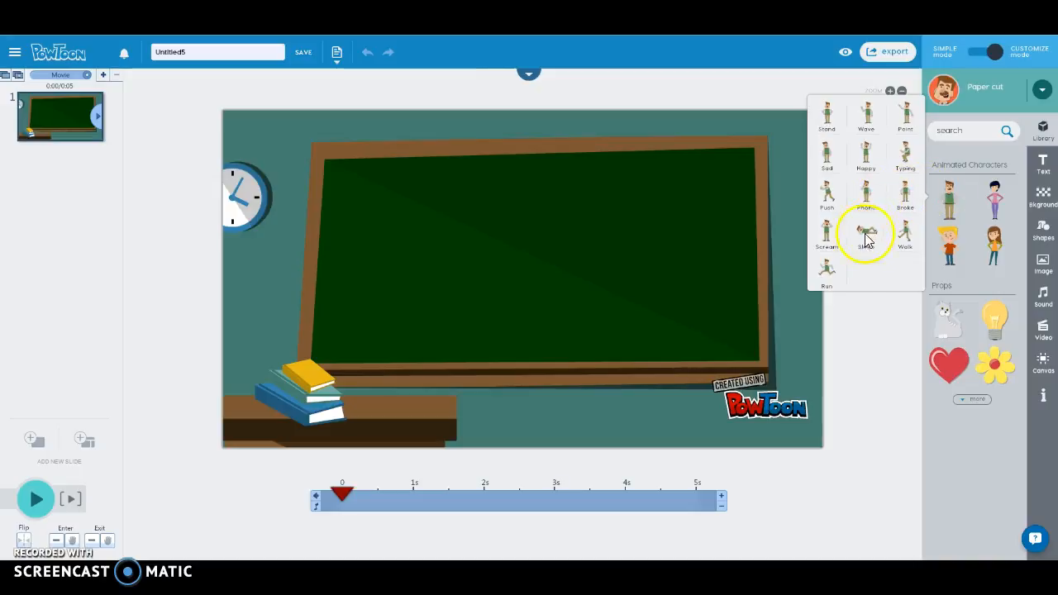
pyautogui.click(867, 159)
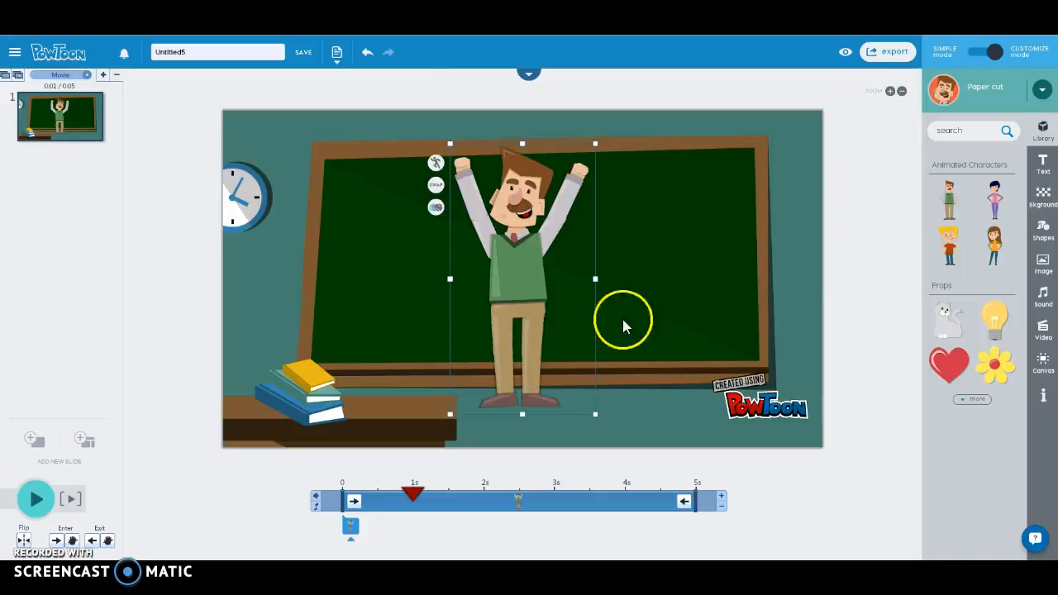
pyautogui.moveTo(511, 281); pyautogui.dragTo(330, 311)
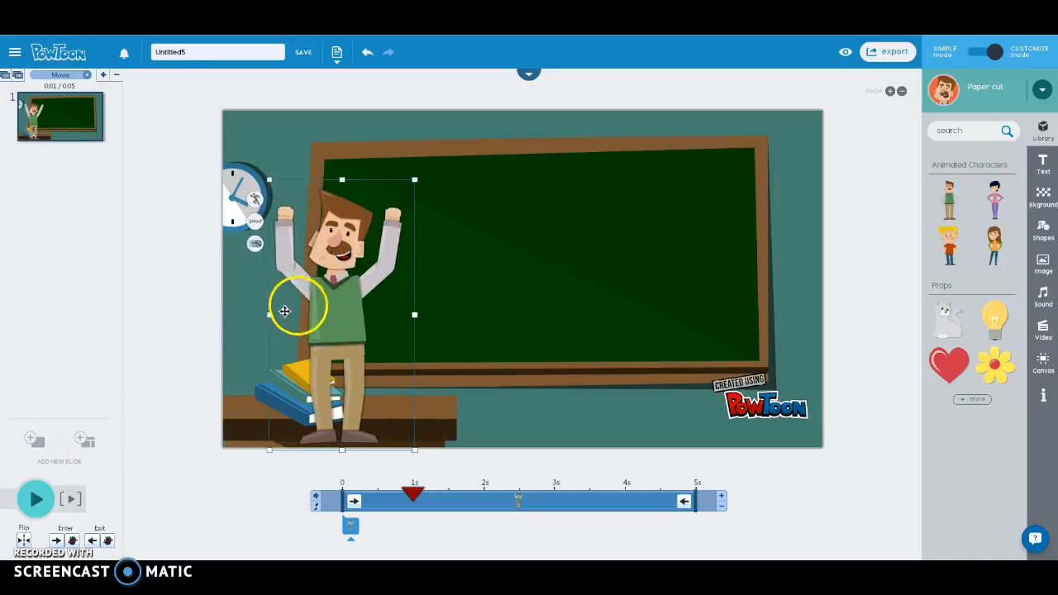
pyautogui.click(28, 543)
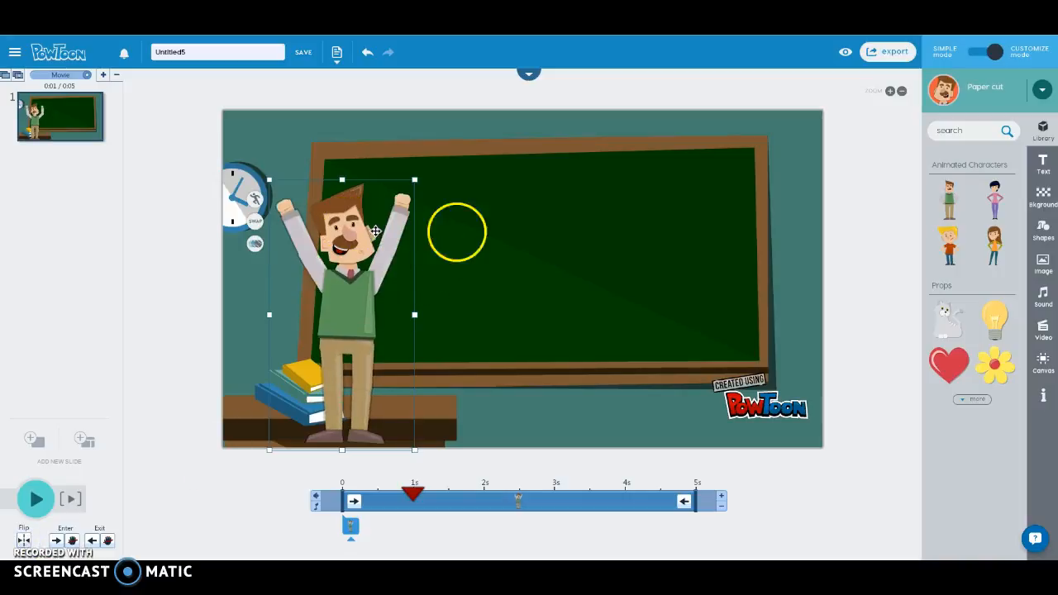
# Step: Move the man to the right end of the blackboard and flip him horizontally again
pyautogui.moveTo(407, 278); pyautogui.dragTo(743, 327)
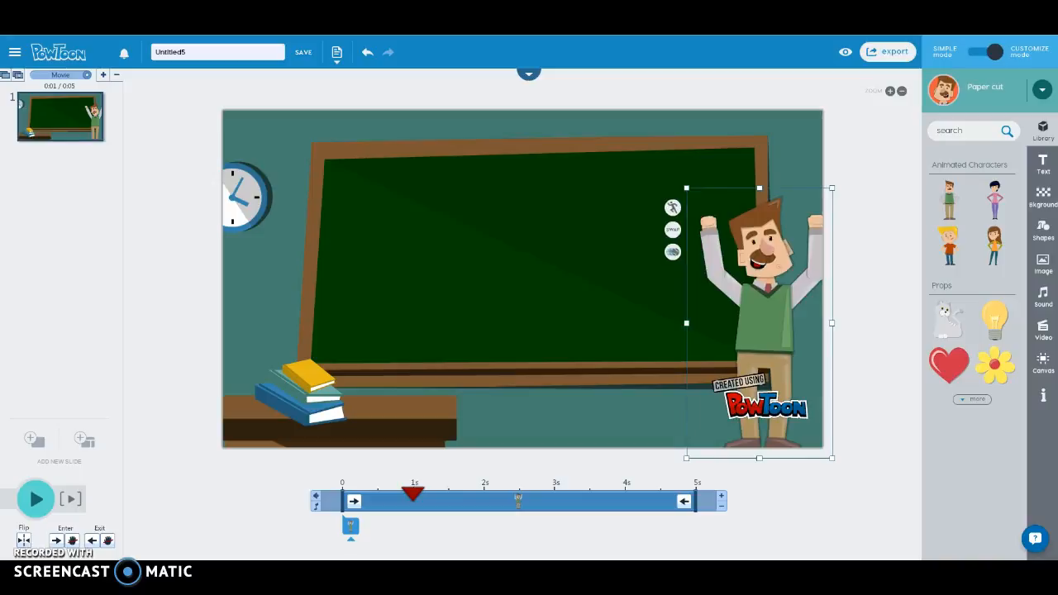
pyautogui.click(25, 542)
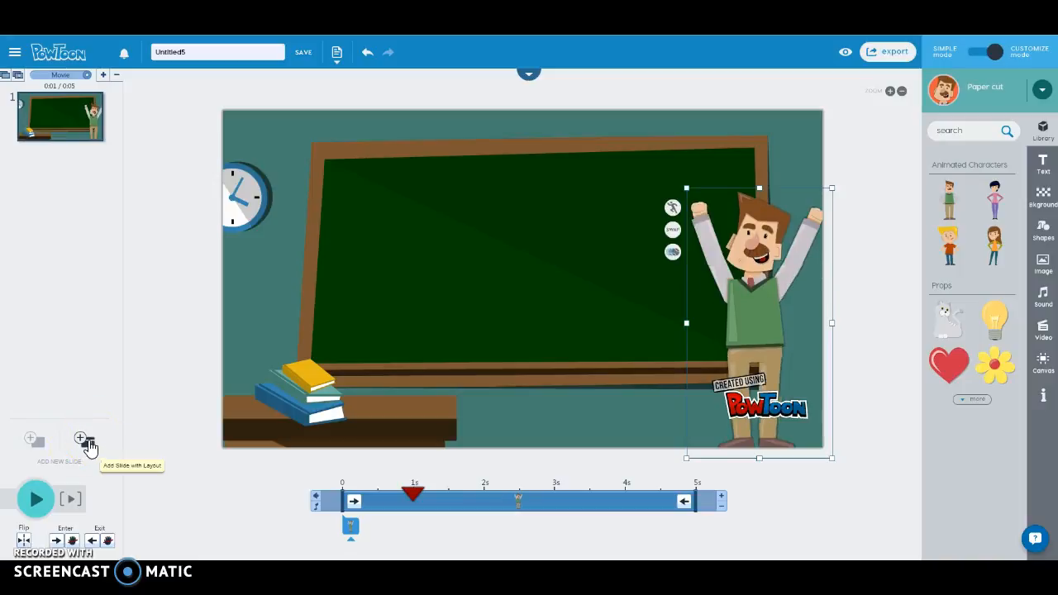
pyautogui.click(36, 502)
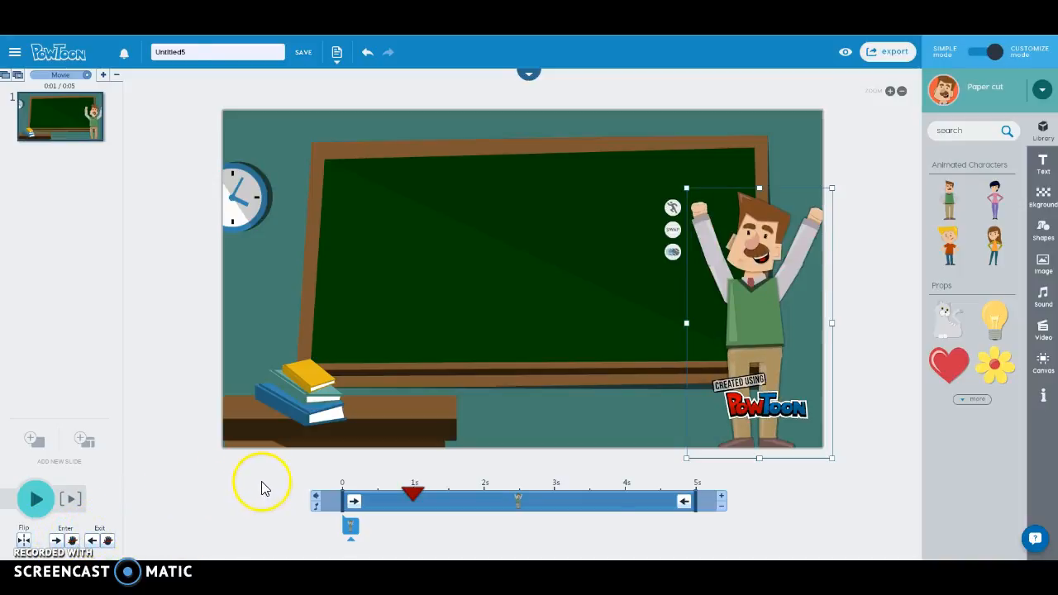
# Step: Review the man's entrance effects and set his exit effect to Down
pyautogui.click(354, 501)
pyautogui.click(339, 402)
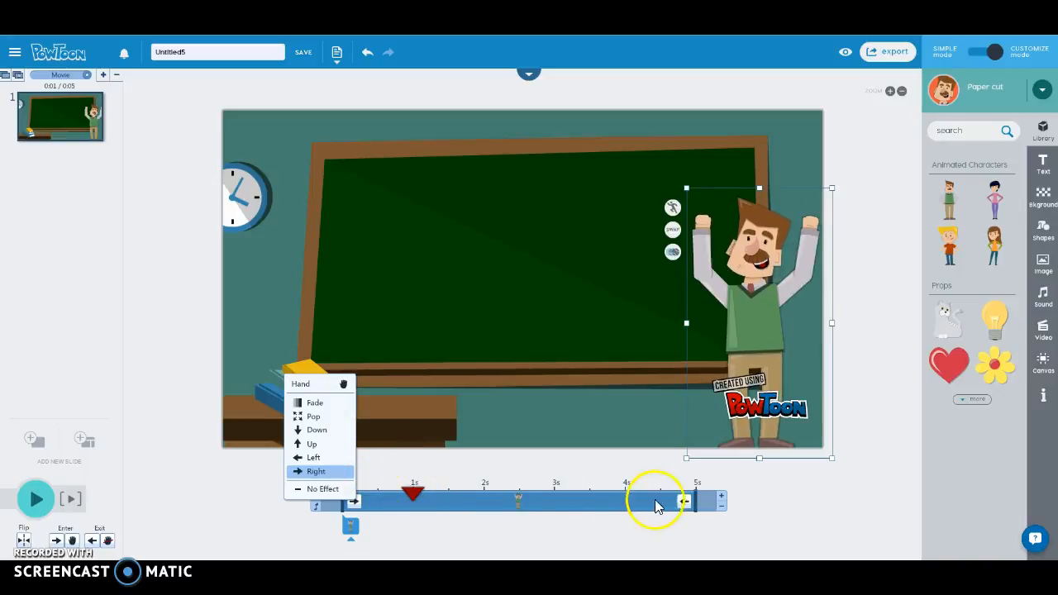
pyautogui.click(684, 502)
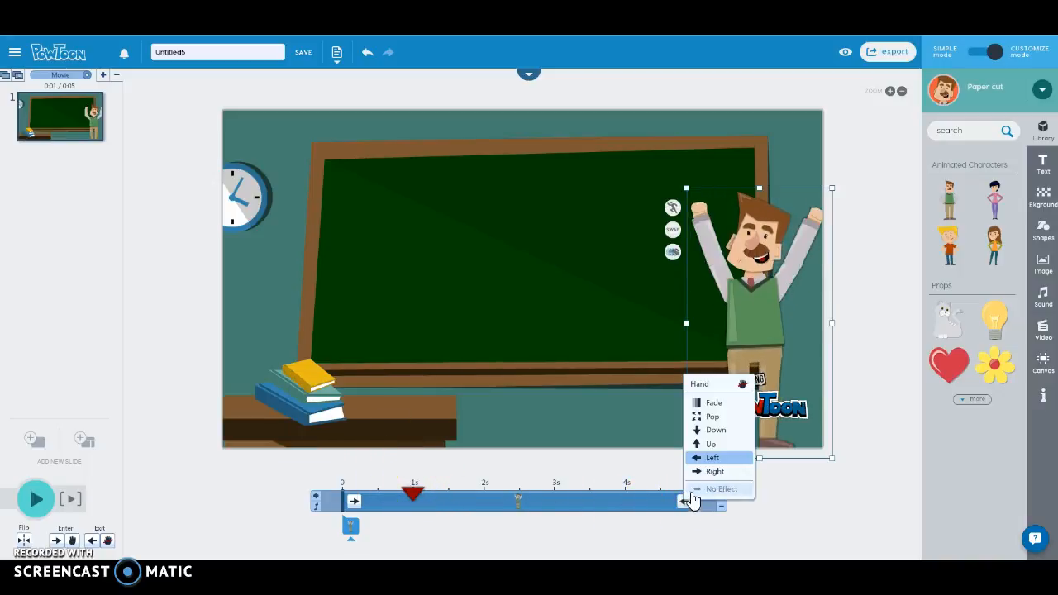
pyautogui.click(711, 430)
# Step: Delay the man's entrance to the 1-second mark and play the slide from the beginning
pyautogui.moveTo(413, 494); pyautogui.dragTo(340, 503)
pyautogui.moveTo(342, 506); pyautogui.dragTo(414, 507)
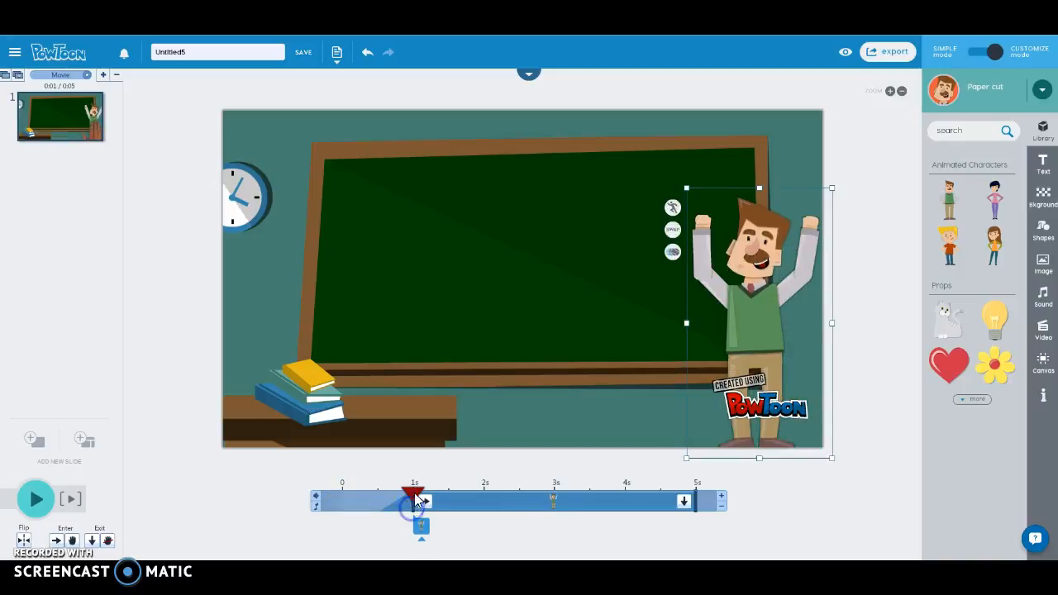
pyautogui.click(356, 494)
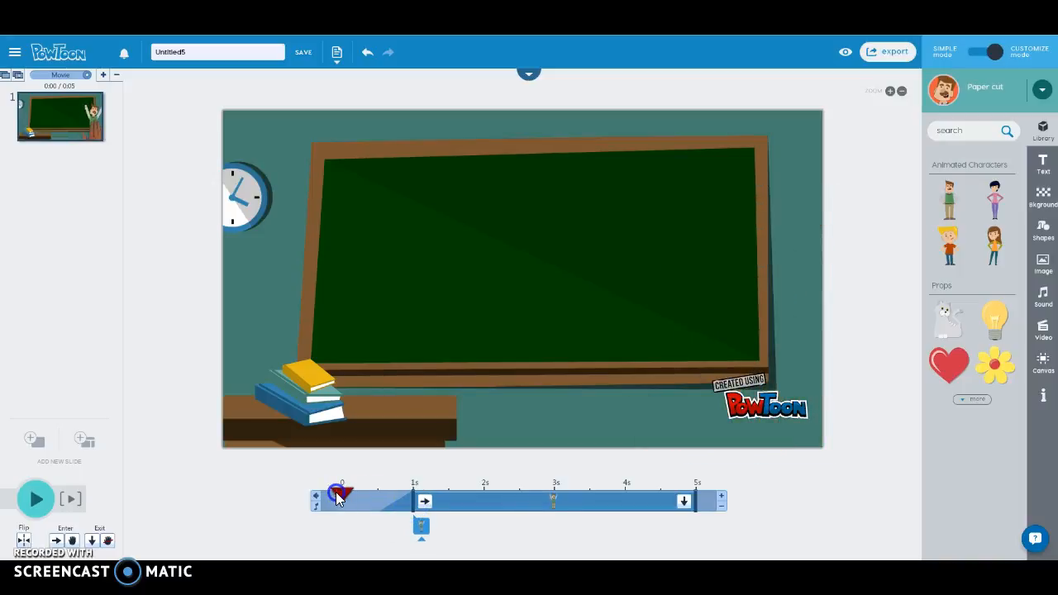
pyautogui.click(336, 494)
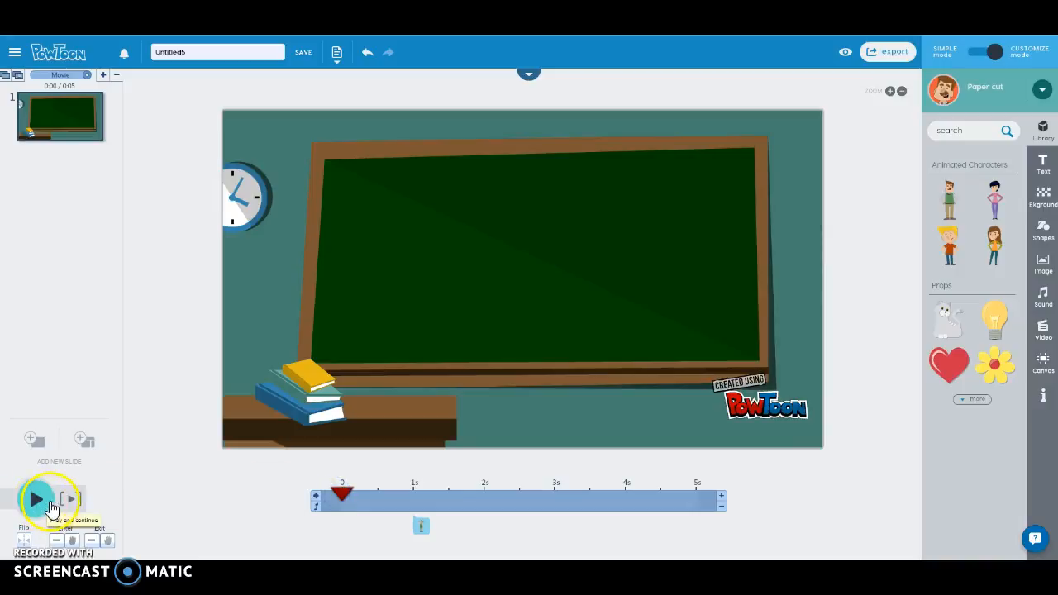
pyautogui.click(38, 501)
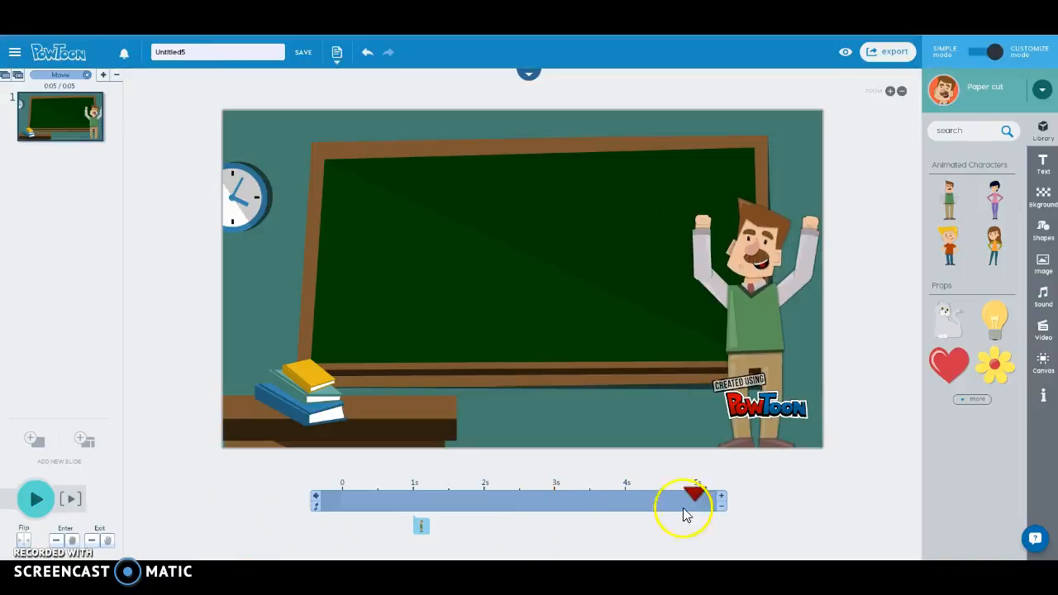
# Step: Add 1 second to the slide's duration and play it again from the start
pyautogui.click(721, 496)
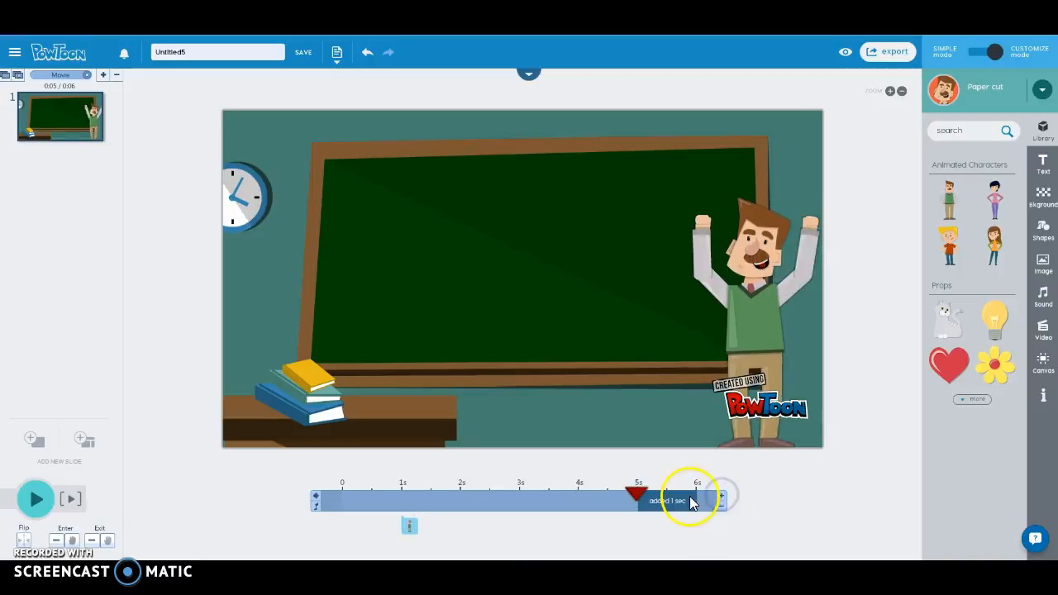
pyautogui.moveTo(641, 493); pyautogui.dragTo(353, 487)
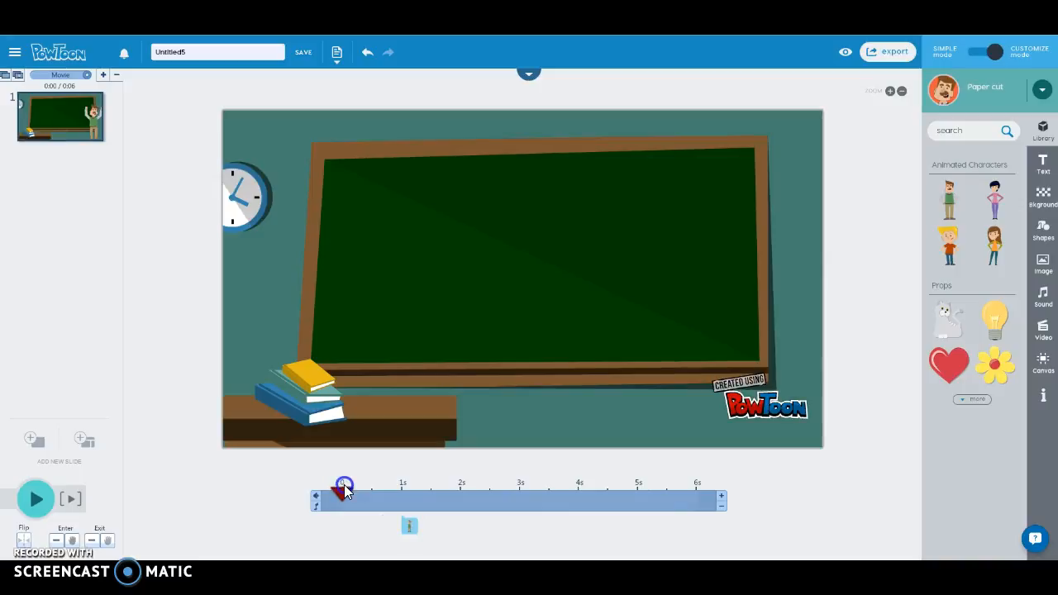
pyautogui.click(35, 499)
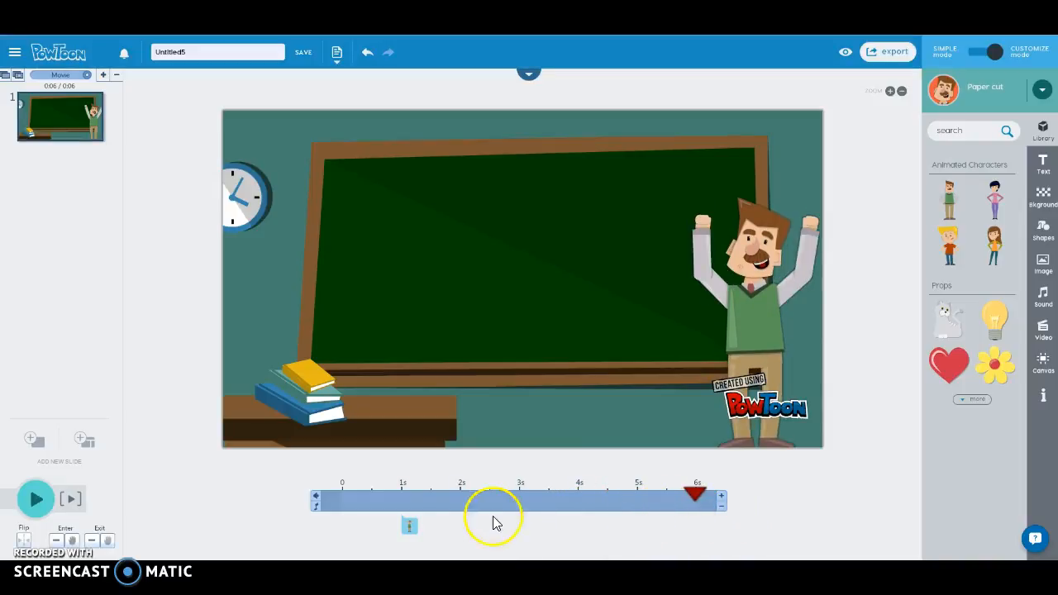
# Step: Set the man's exit to the 5-second mark and play the end of the slide from 4 seconds
pyautogui.click(411, 527)
pyautogui.moveTo(697, 506)
pyautogui.mouseDown()
pyautogui.moveTo(576, 496)
pyautogui.moveTo(579, 504)
pyautogui.mouseUp()
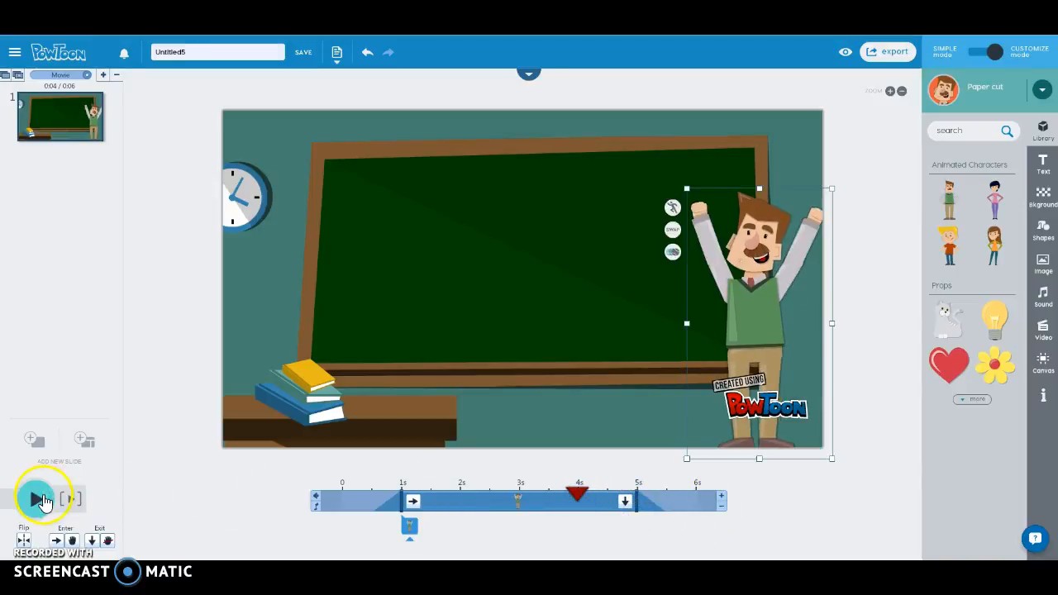
pyautogui.click(35, 499)
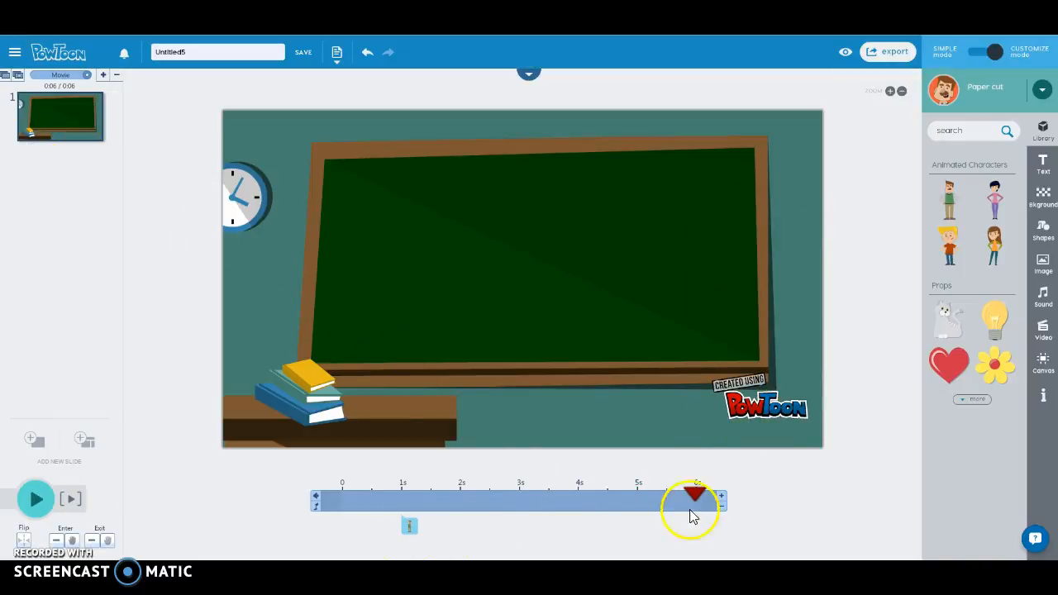
pyautogui.click(565, 502)
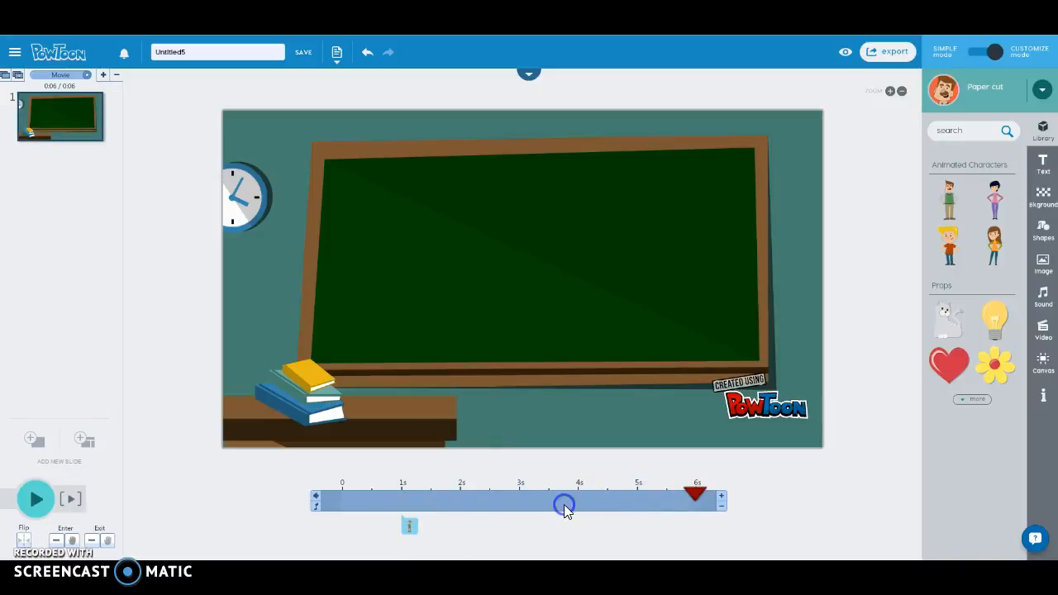
# Step: Extend the man's display time to the 6-second mark, set his exit to No Effect, and return the playhead to 0
pyautogui.click(405, 530)
pyautogui.moveTo(626, 501); pyautogui.dragTo(722, 508)
pyautogui.click(683, 502)
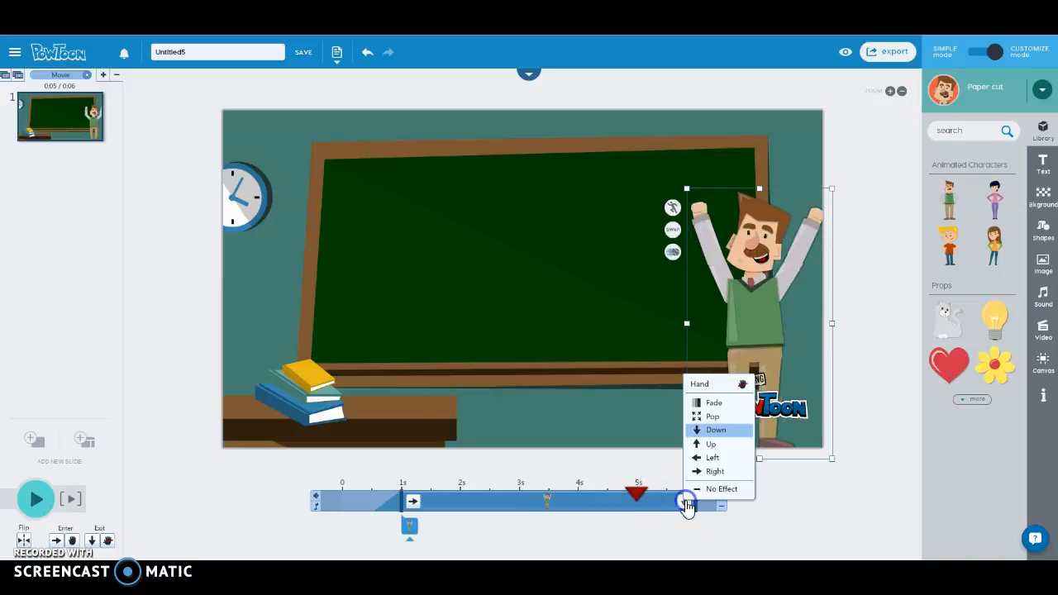
pyautogui.click(720, 489)
pyautogui.click(639, 494)
pyautogui.moveTo(640, 496); pyautogui.dragTo(330, 495)
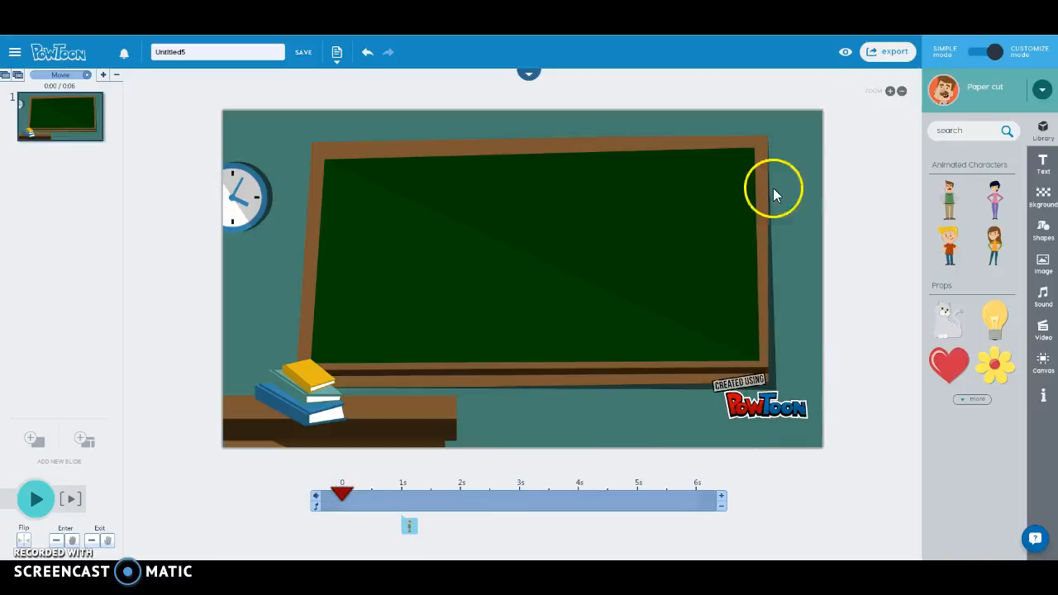
# Step: Add the globe prop from the expanded Props library, resize it, and place it on the blackboard's upper-left area
pyautogui.click(972, 401)
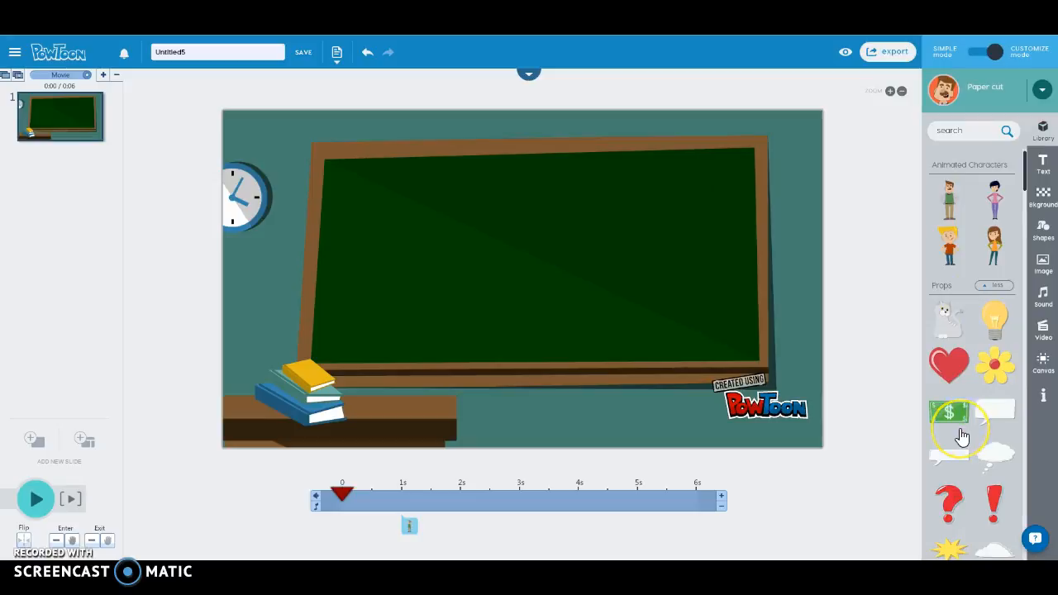
pyautogui.scroll(-2, 962, 438)
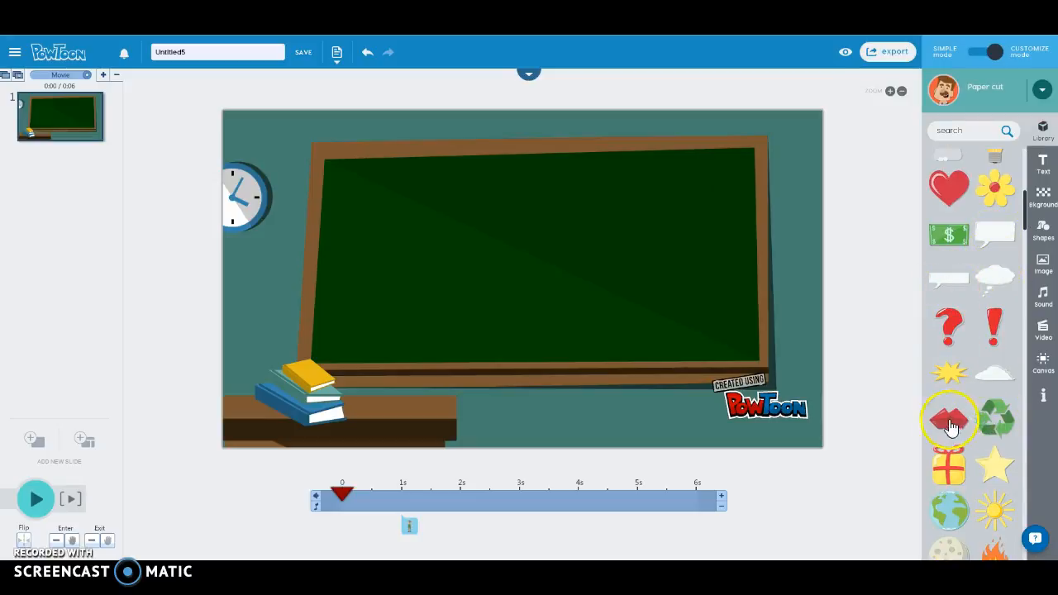
pyautogui.scroll(-2, 950, 425)
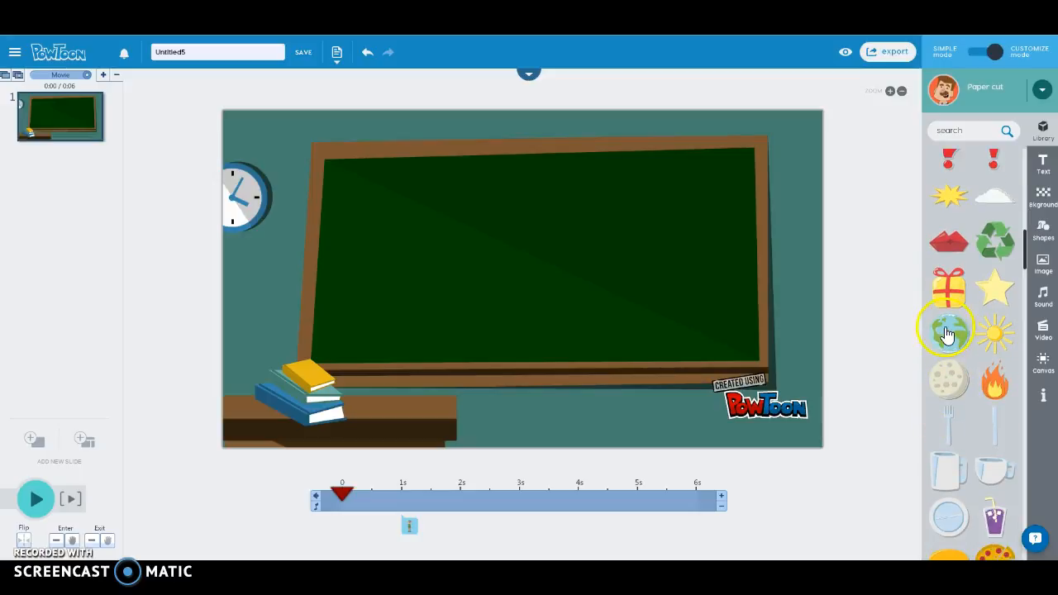
pyautogui.click(946, 334)
pyautogui.moveTo(479, 245); pyautogui.dragTo(399, 231)
pyautogui.moveTo(511, 318); pyautogui.dragTo(446, 285)
pyautogui.moveTo(402, 233); pyautogui.dragTo(390, 234)
pyautogui.click(763, 368)
# Step: Add the tall white mug prop, shrink it, and place it on the desk beside the books
pyautogui.scroll(-4, 970, 446)
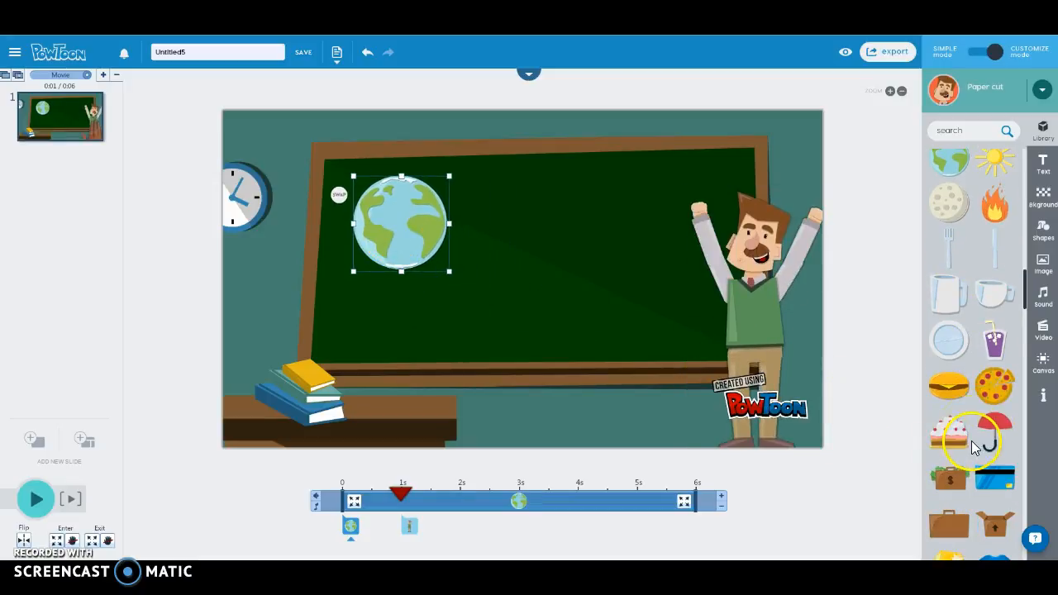
pyautogui.click(953, 298)
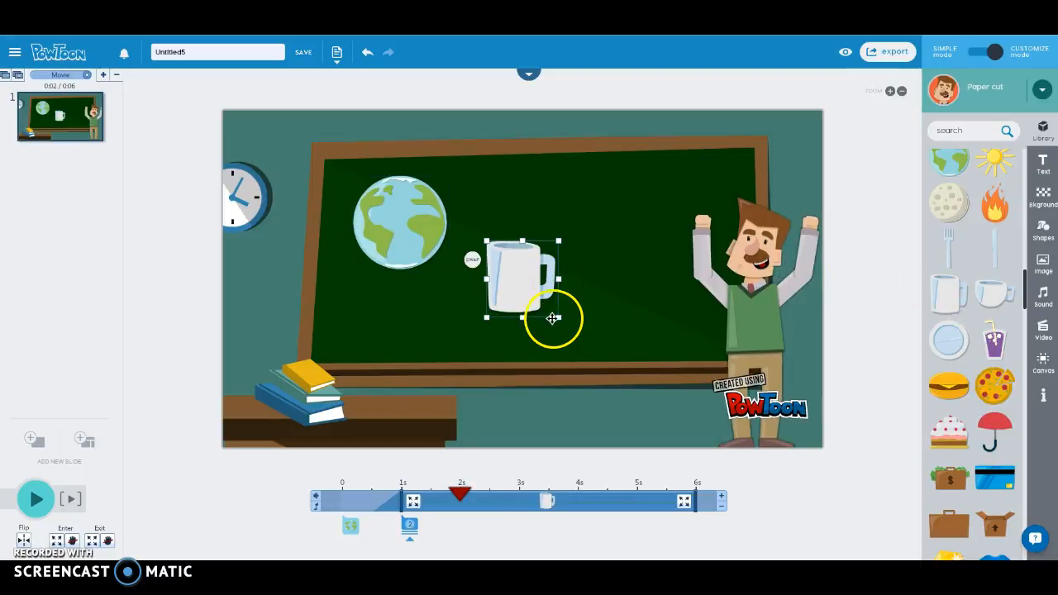
pyautogui.moveTo(560, 317); pyautogui.dragTo(411, 393)
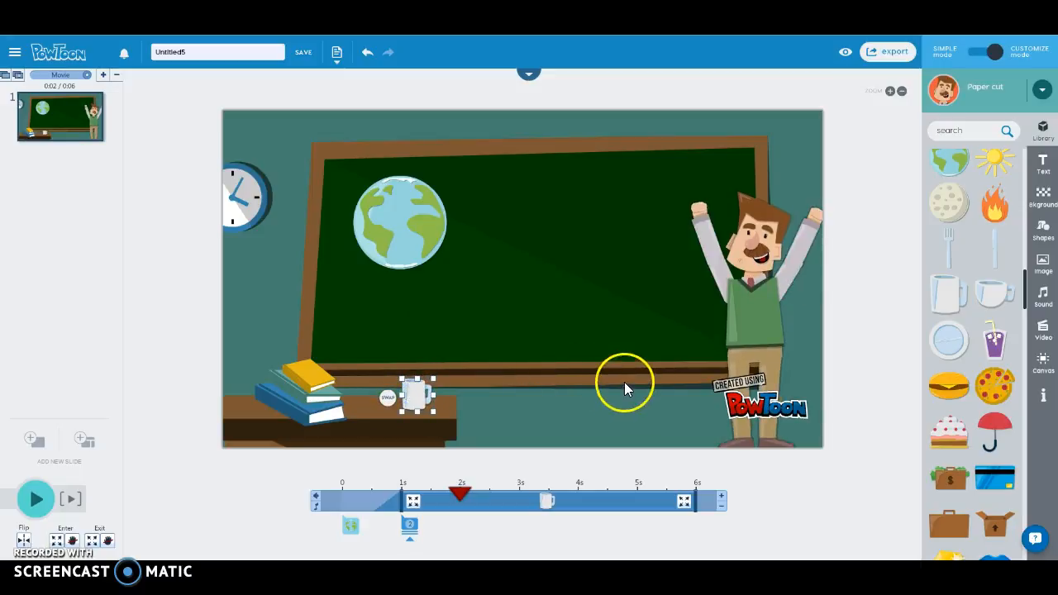
pyautogui.scroll(-5, 939, 408)
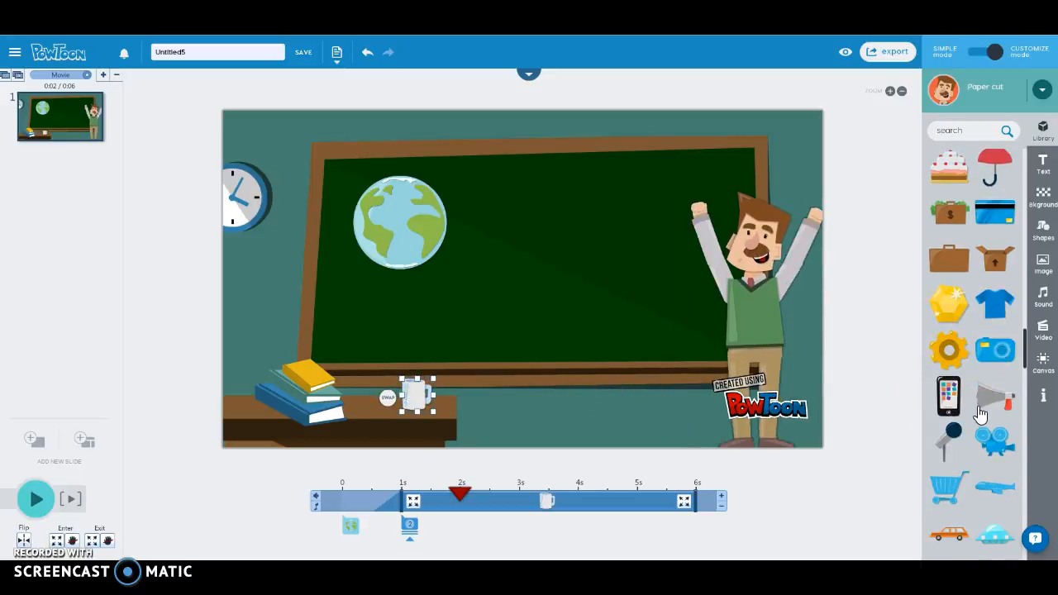
pyautogui.scroll(-5, 979, 414)
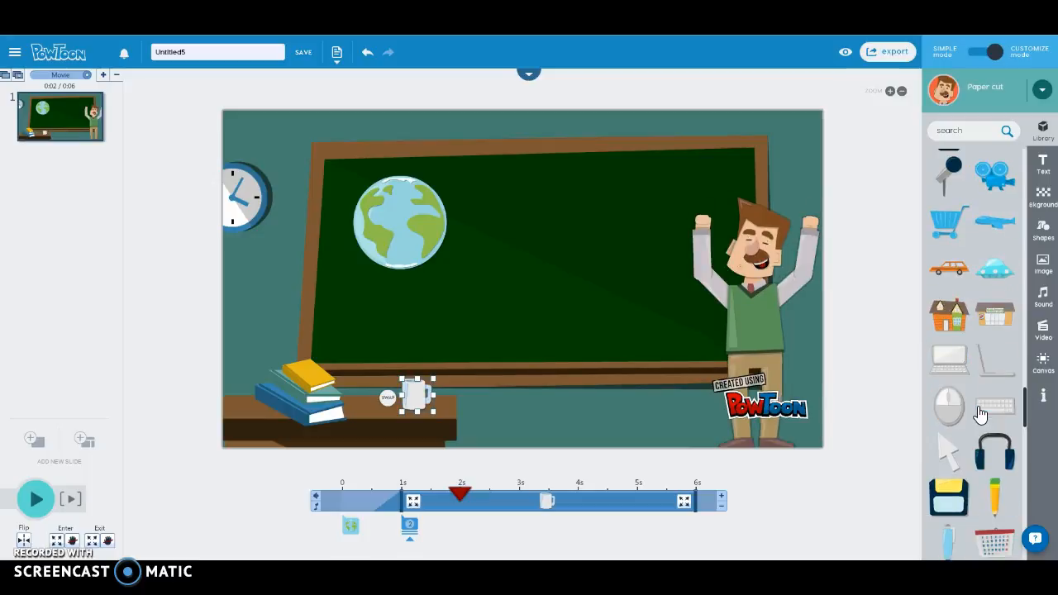
pyautogui.scroll(-6, 980, 414)
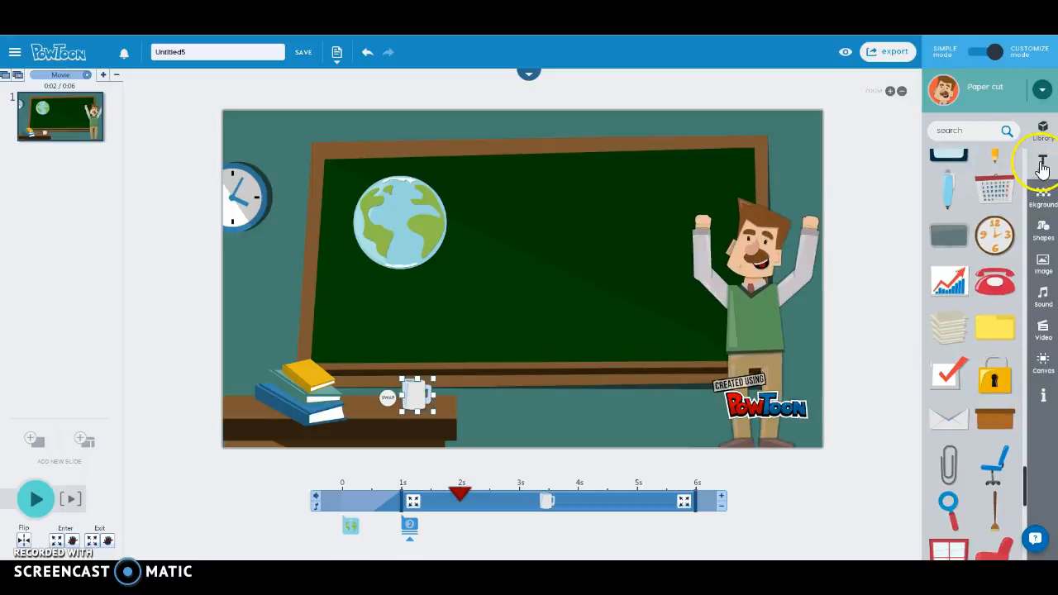
# Step: Add a text object to the slide, color it white, and replace its text with "Powtoon: how to use it!"
pyautogui.click(1042, 163)
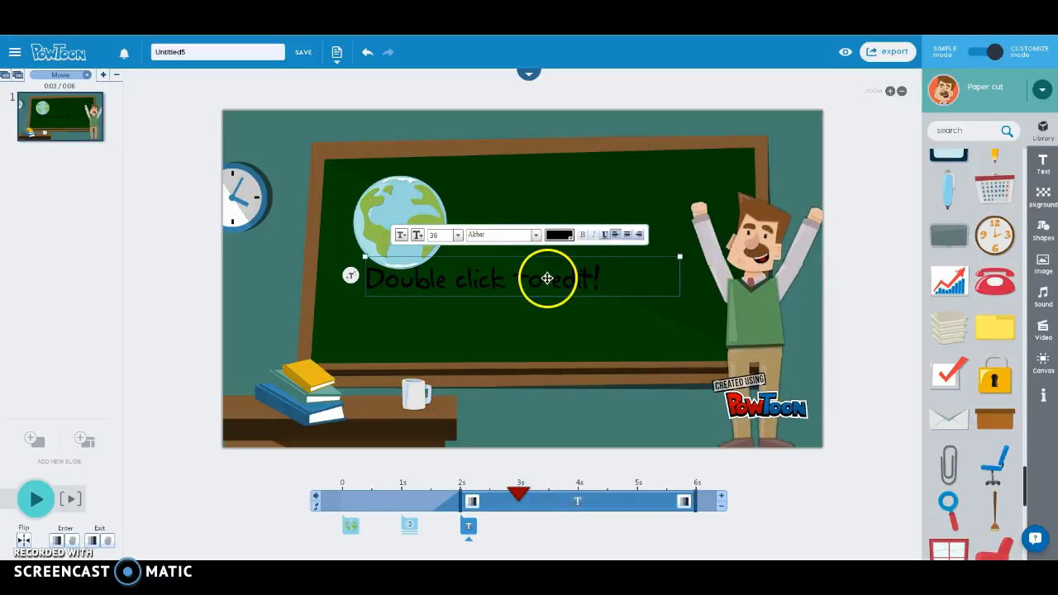
pyautogui.doubleClick(351, 280)
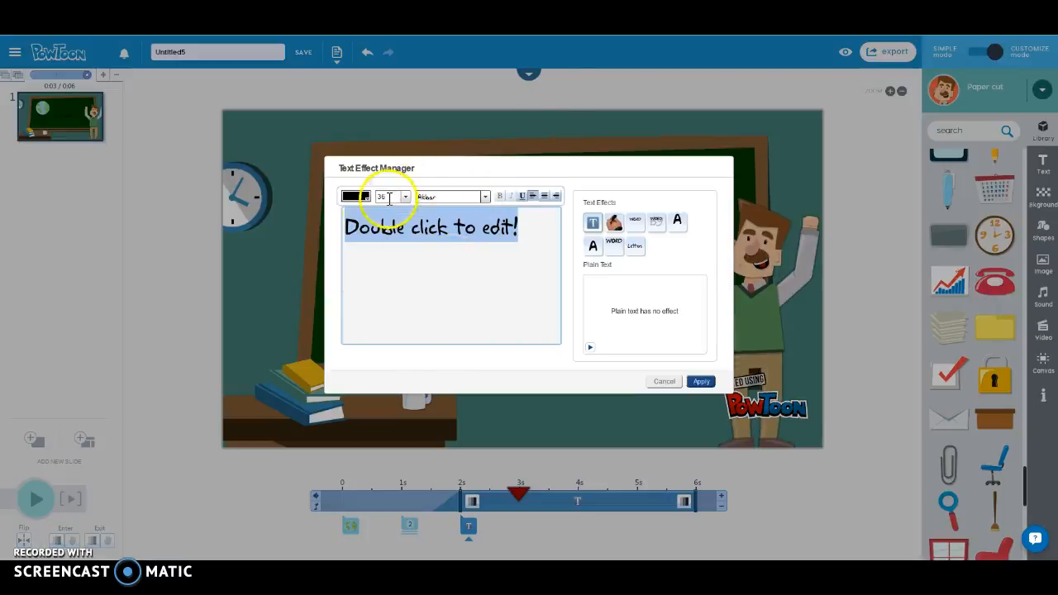
pyautogui.click(366, 200)
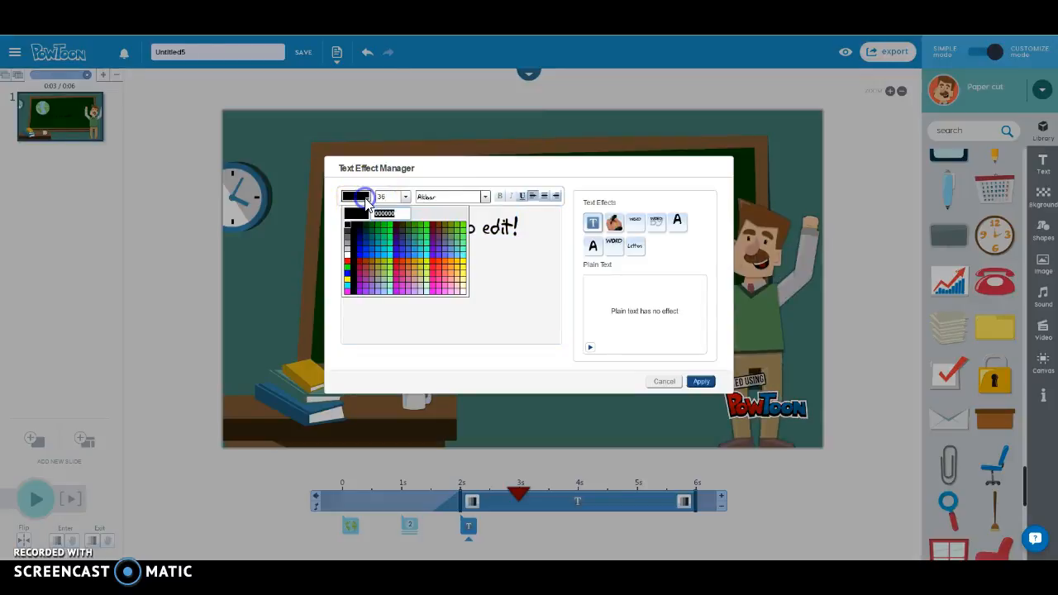
pyautogui.click(347, 254)
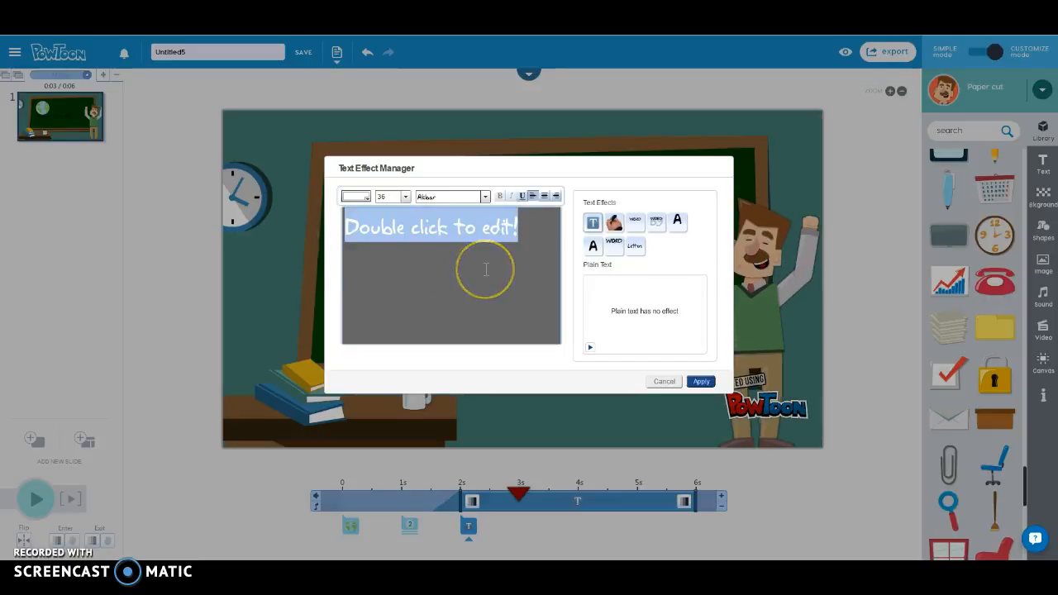
pyautogui.press('Delete')
pyautogui.write('Powtoon: how to use it!')
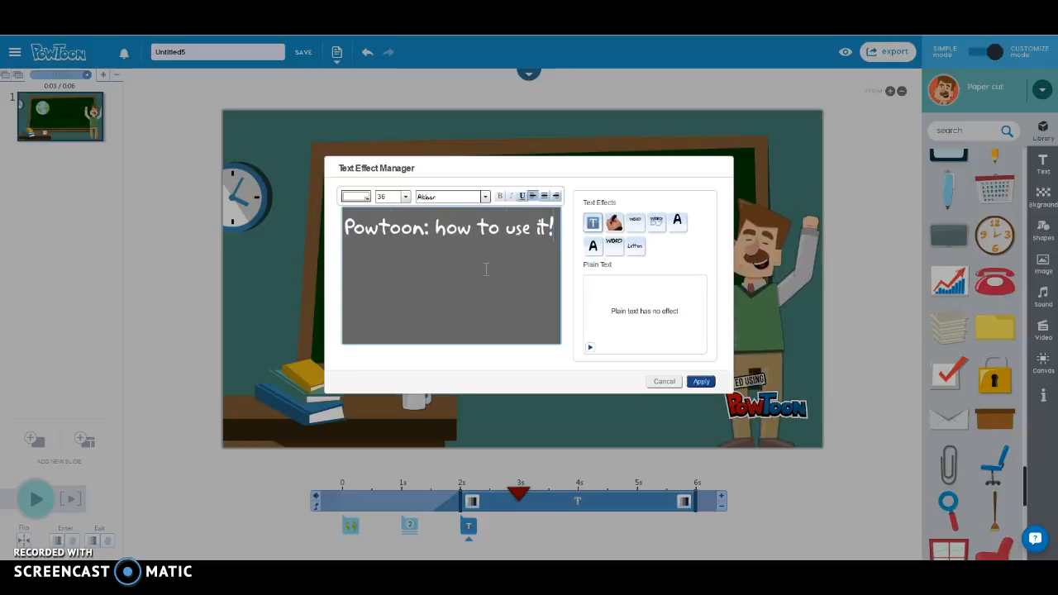
# Step: Give the title text the "Words appearing" effect and apply it to the slide
pyautogui.click(484, 215)
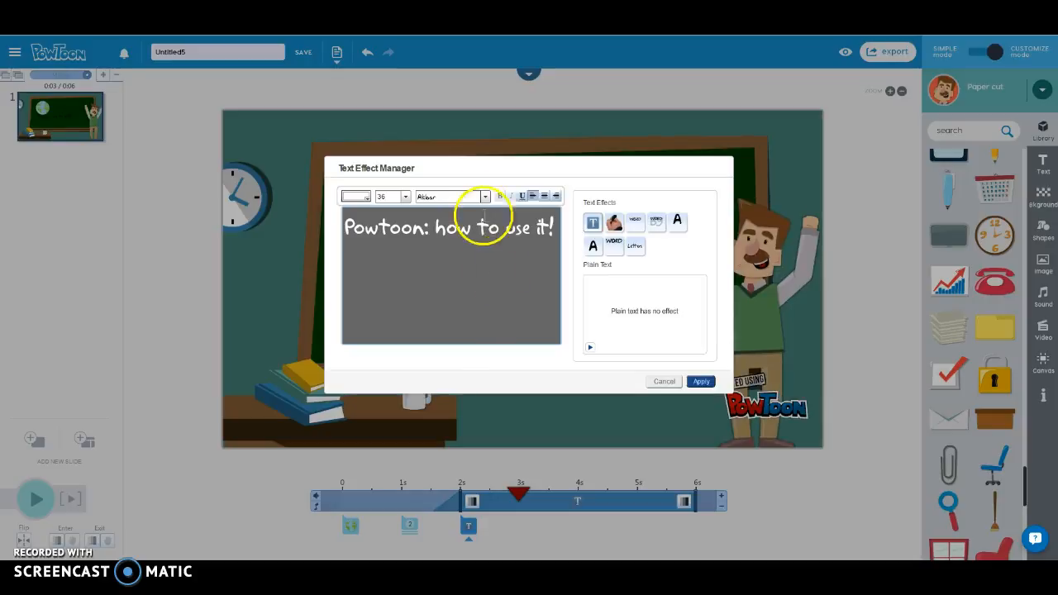
pyautogui.click(637, 229)
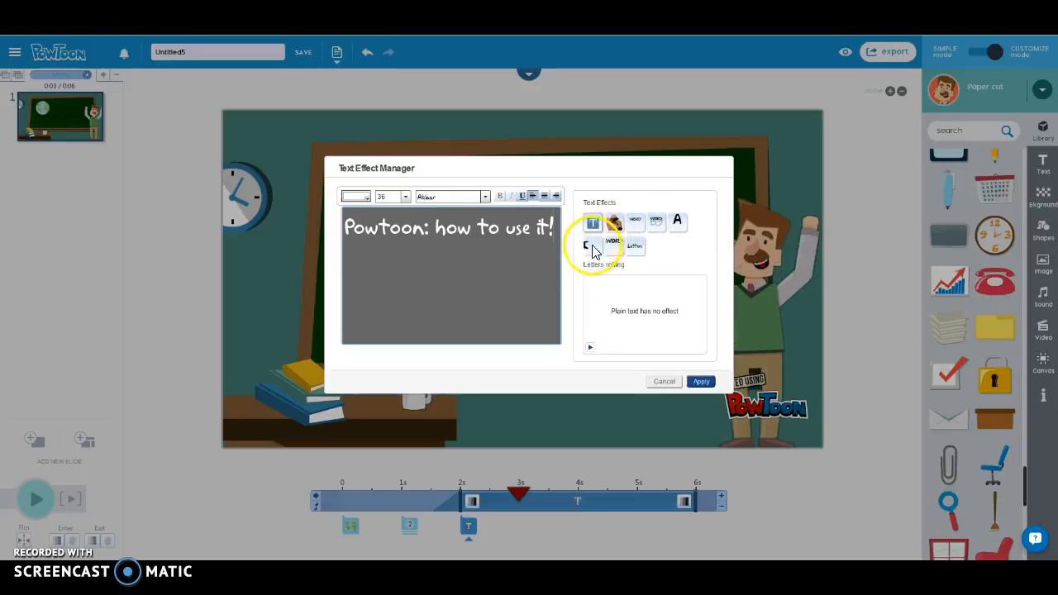
pyautogui.click(635, 225)
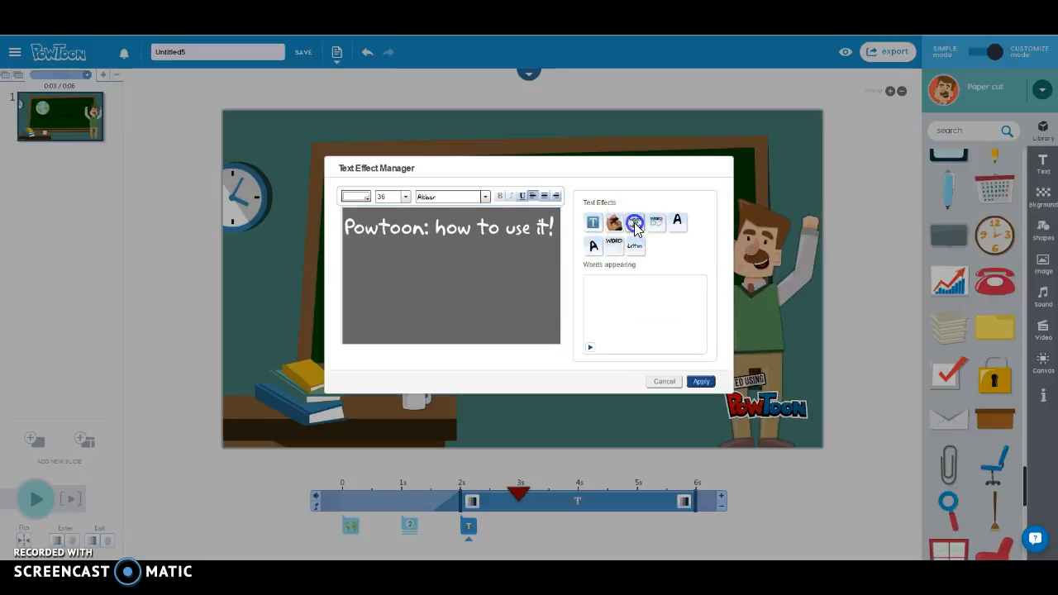
pyautogui.click(701, 383)
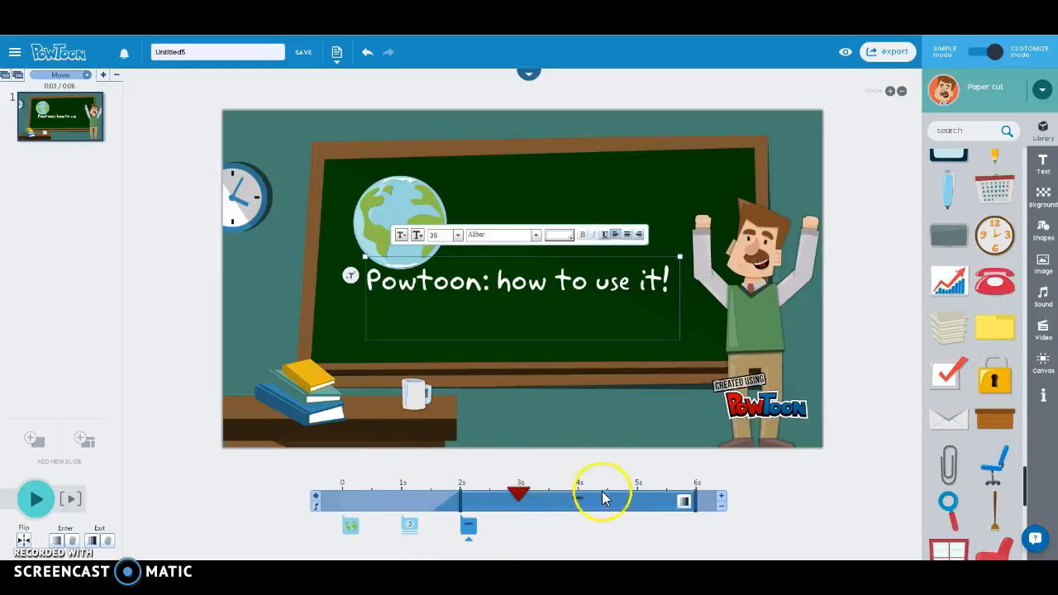
# Step: Move the mug's entrance to 0 seconds and show the objects grouped at that time on the timeline
pyautogui.click(412, 529)
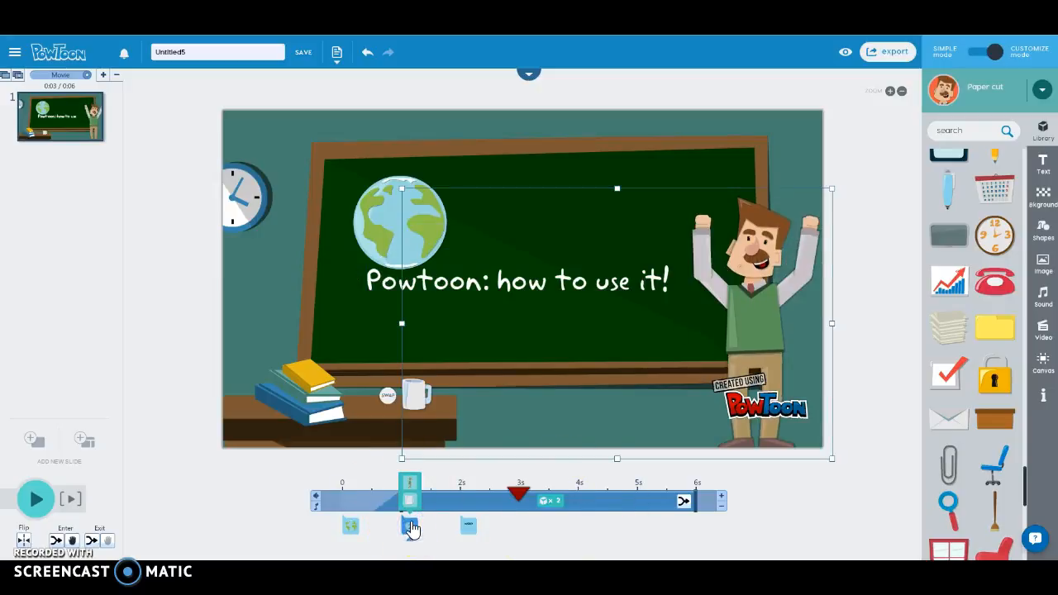
pyautogui.click(410, 508)
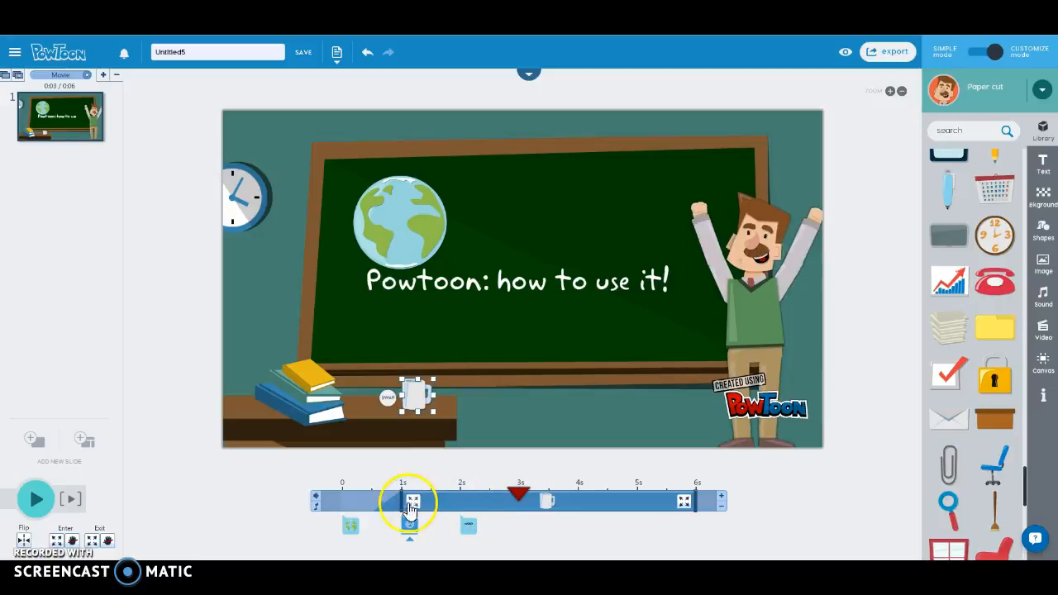
pyautogui.moveTo(403, 500); pyautogui.dragTo(345, 500)
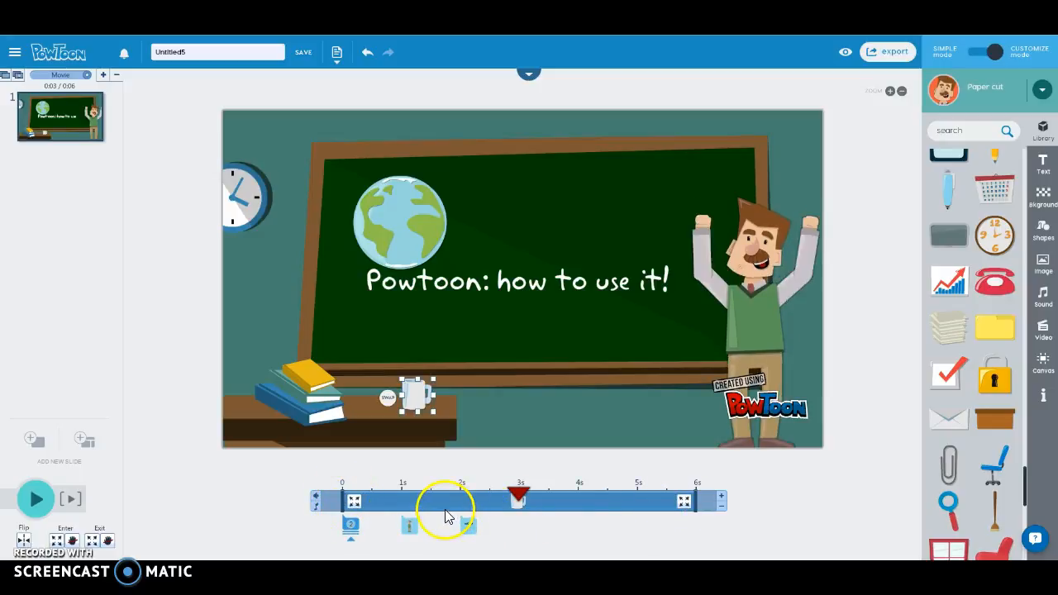
pyautogui.click(352, 529)
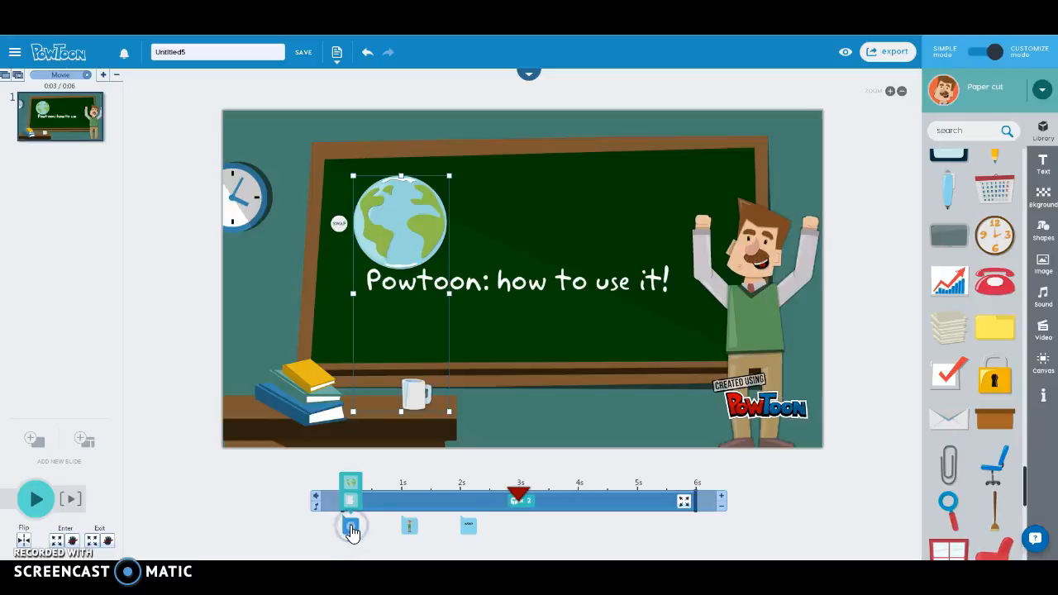
# Step: Select the title text on the timeline
pyautogui.click(468, 527)
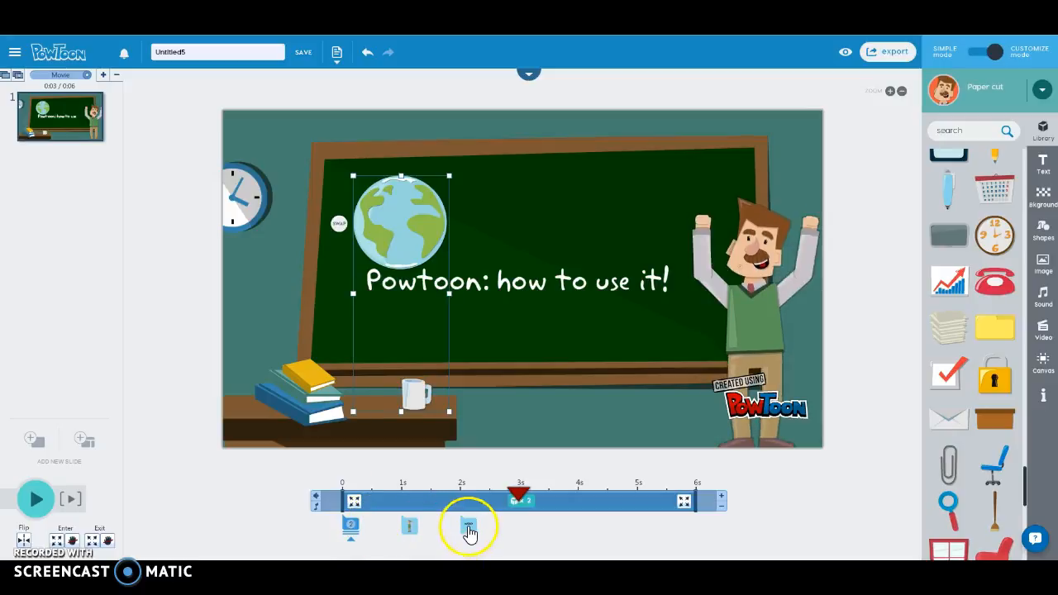